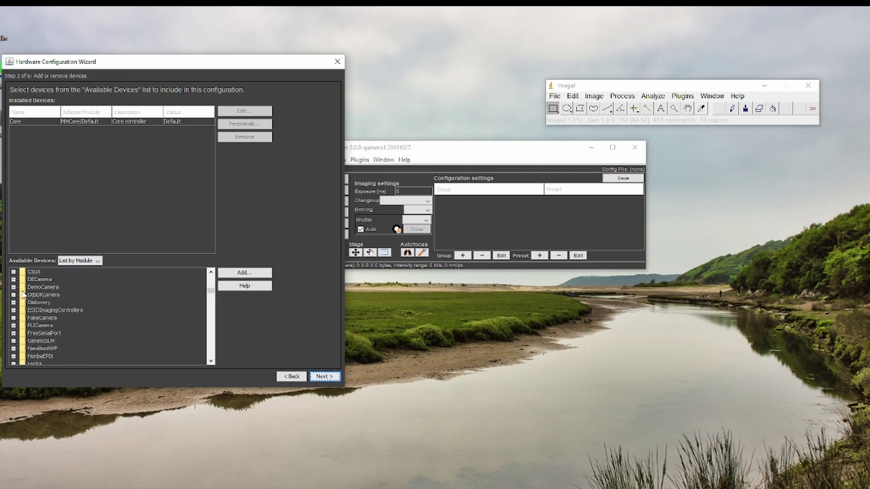
Step: Add the DijSDKcamera device to the hardware configuration under the name Jenoptik Camera
click(14, 295)
double_click(40, 303)
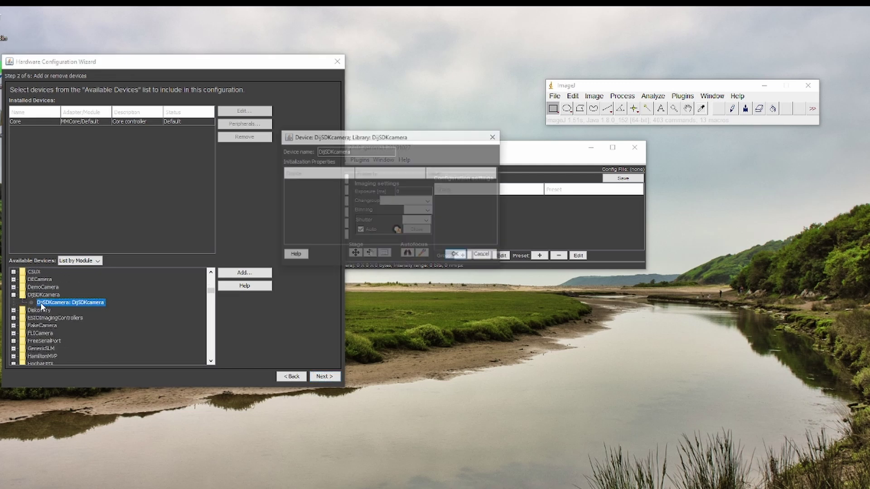
double_click(354, 151)
text(Jenop)
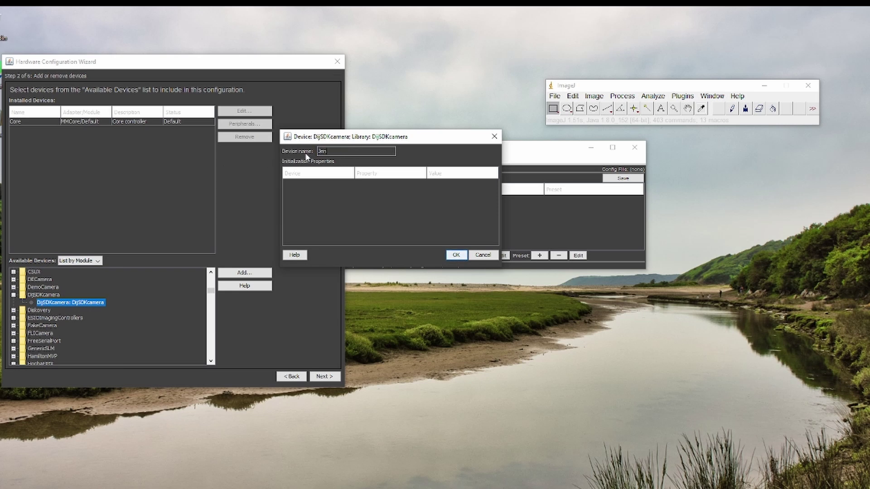
text(tik Camera)
click(457, 256)
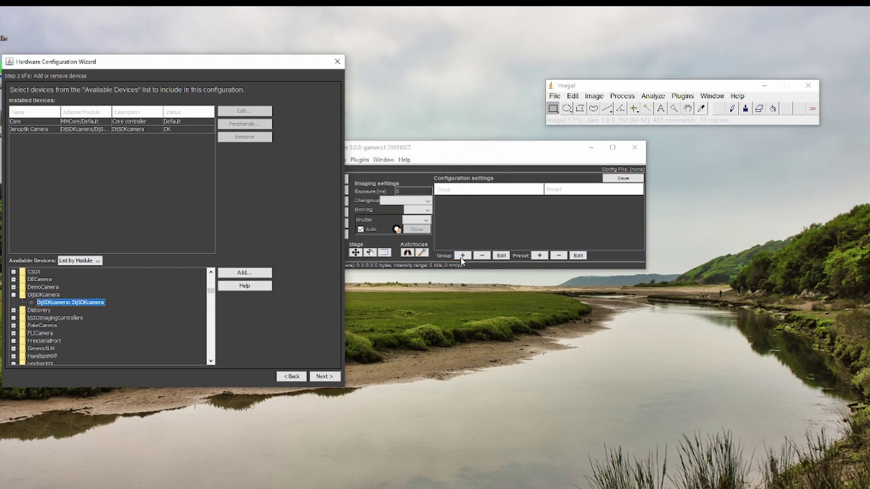
Step: Add the DHub device from the DemoCamera module under the name Microscope
click(13, 287)
click(13, 302)
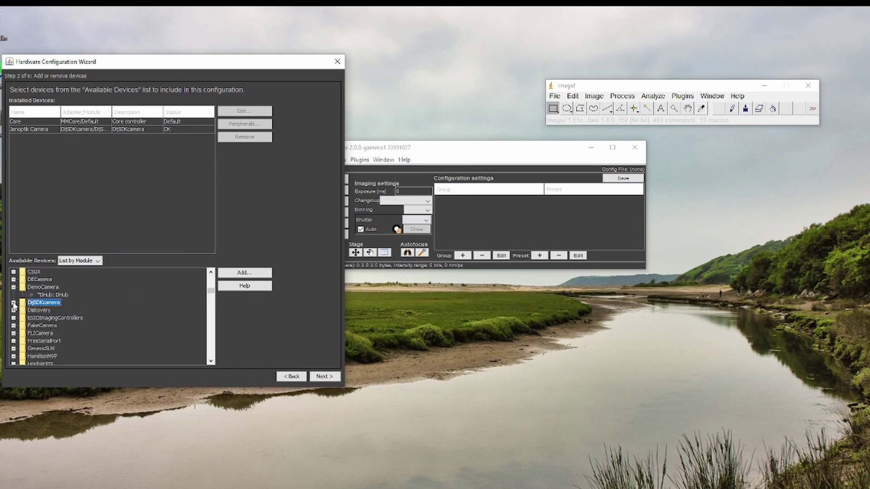
double_click(52, 295)
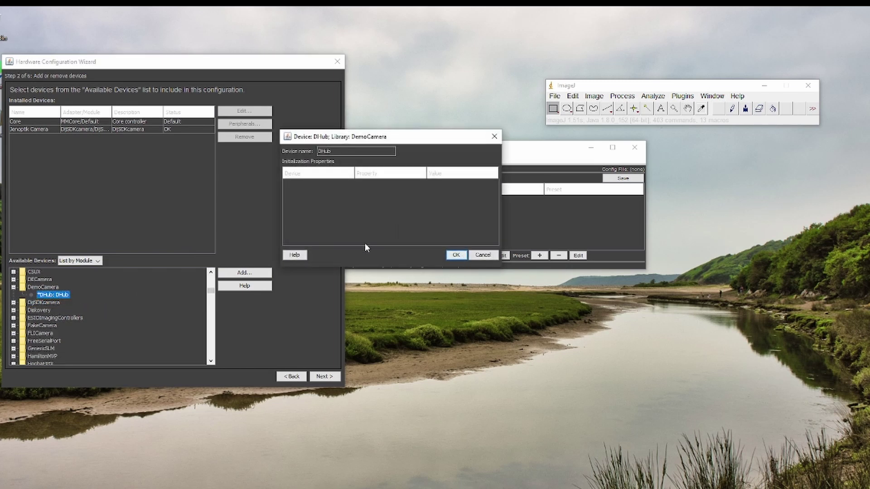
double_click(324, 151)
text(Microscope)
click(456, 255)
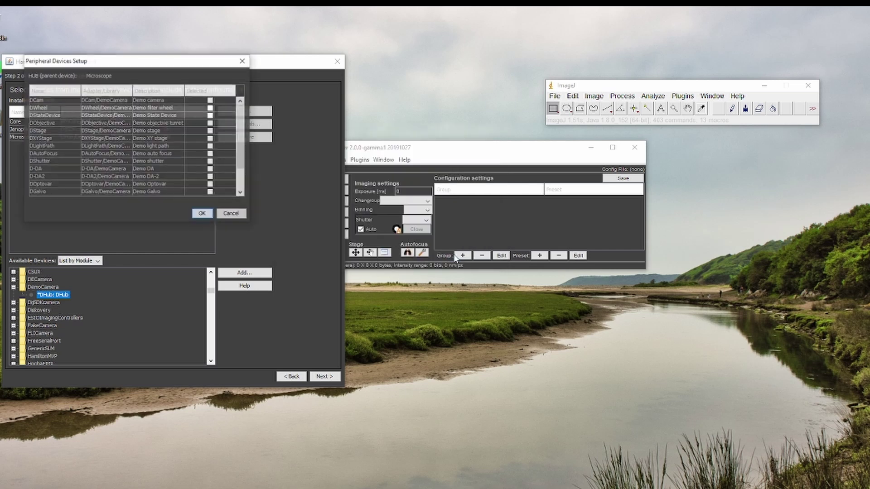
Step: Include the demo filter wheel and the demo objective turret as peripherals of the Microscope hub
click(211, 108)
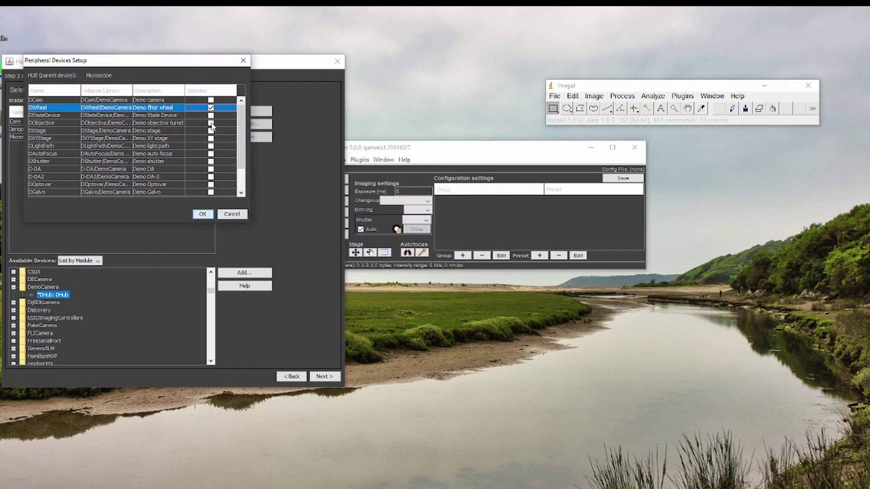
click(211, 123)
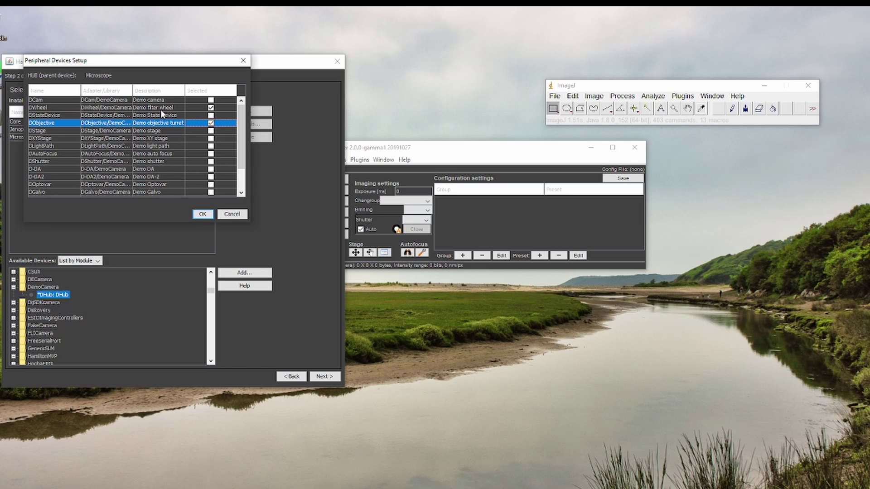
click(203, 214)
Step: Rename the DWheel filter wheel device as Dichroics
double_click(25, 145)
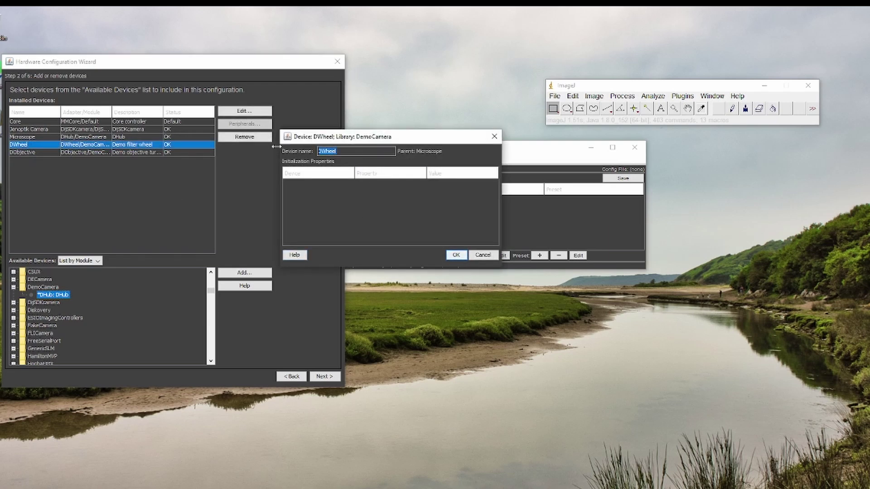
key(BackSpace)
text(Dichroics)
key(Return)
Step: Rename the DObjective turret device as Objective
click(33, 153)
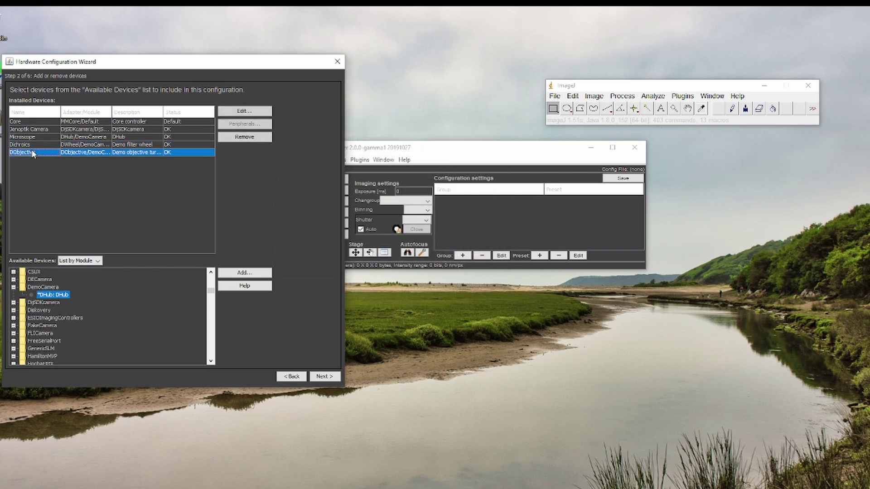
double_click(33, 153)
text(O)
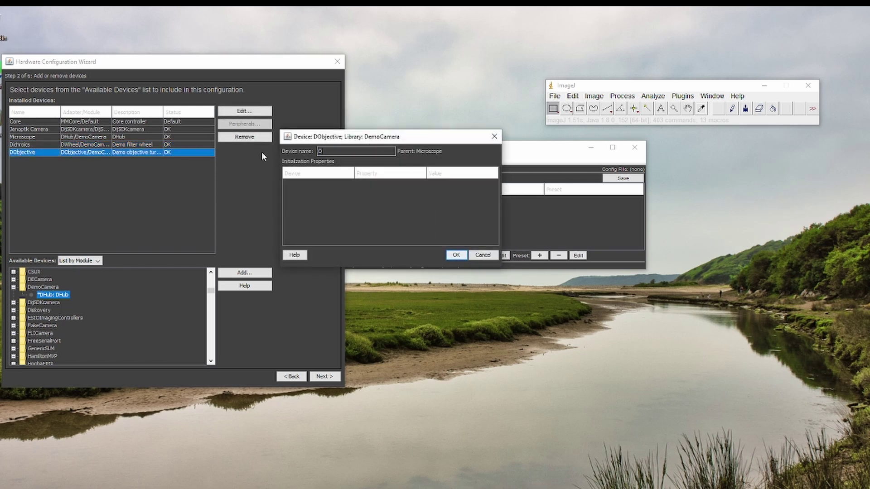
text(bjective)
click(456, 256)
Step: Rename the filter wheel device as Dichroic, and accept the default device roles and delays to reach the position labels
double_click(34, 144)
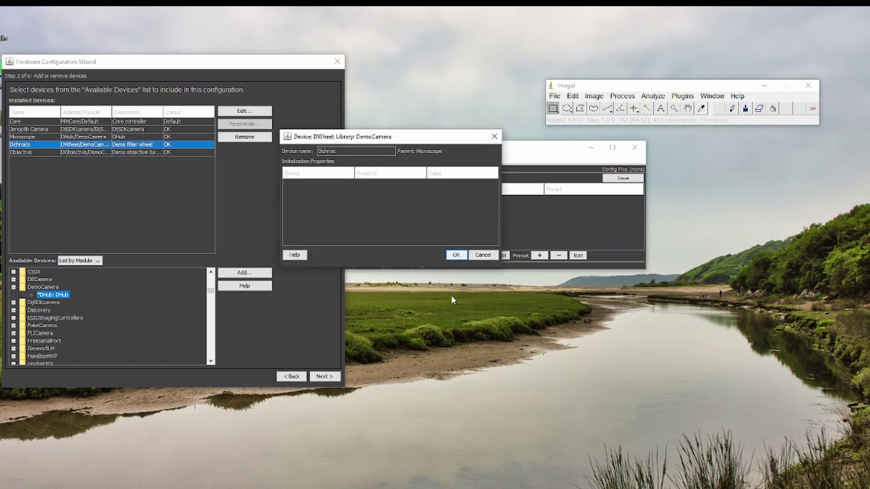
click(456, 255)
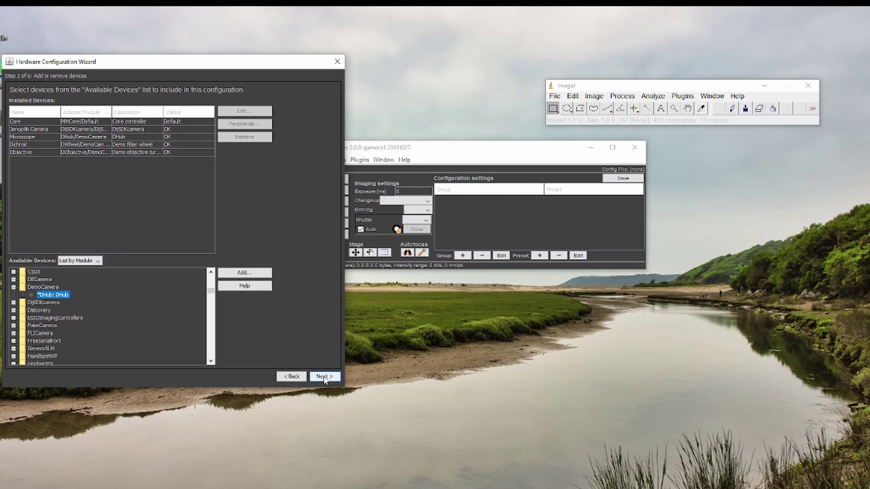
click(325, 378)
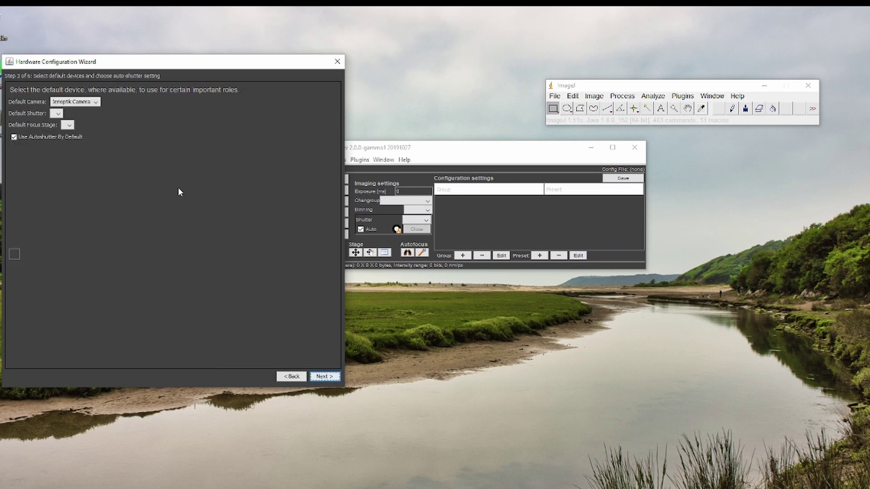
click(324, 378)
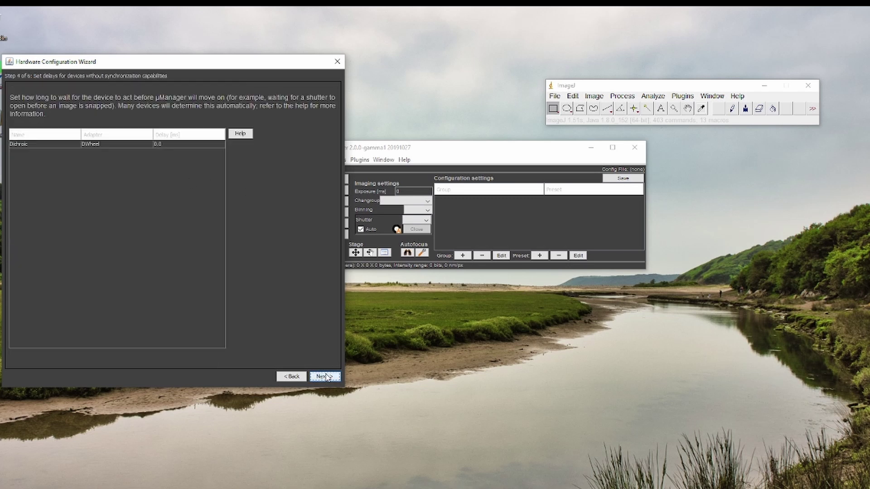
click(325, 377)
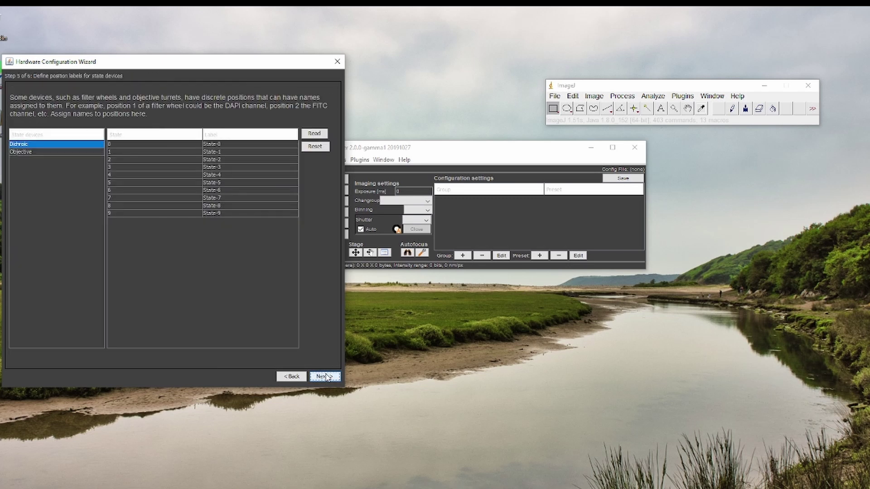
Step: Label the Dichroic positions 0 to 3 as DAPI, GFP, CY3 and CY5
double_click(220, 144)
drag(211, 144, 222, 144)
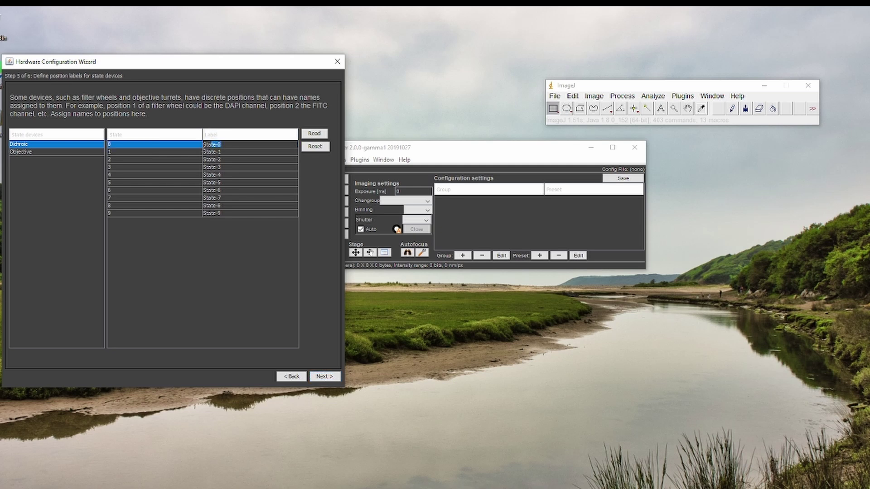
text(DAPI)
key(Return)
text(GFP)
key(Return)
text(CY3)
key(Return)
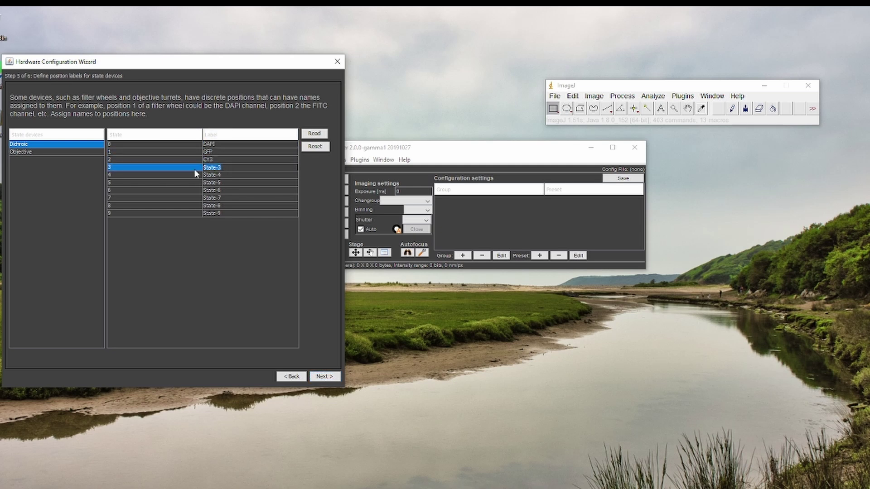
text(CY5)
key(Return)
Step: Label the Dichroic positions 4 to 9 with a dash each
text(-)
key(Return)
text(-)
key(Return)
text(-)
key(Return)
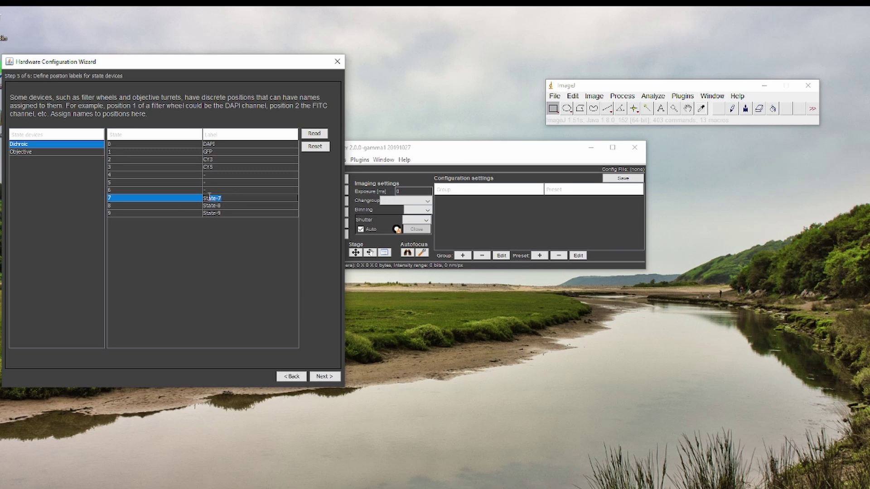
text(-)
key(Return)
text(-)
key(Return)
Step: Relabel the Dichroic positions 4 and 5 as TL
click(221, 173)
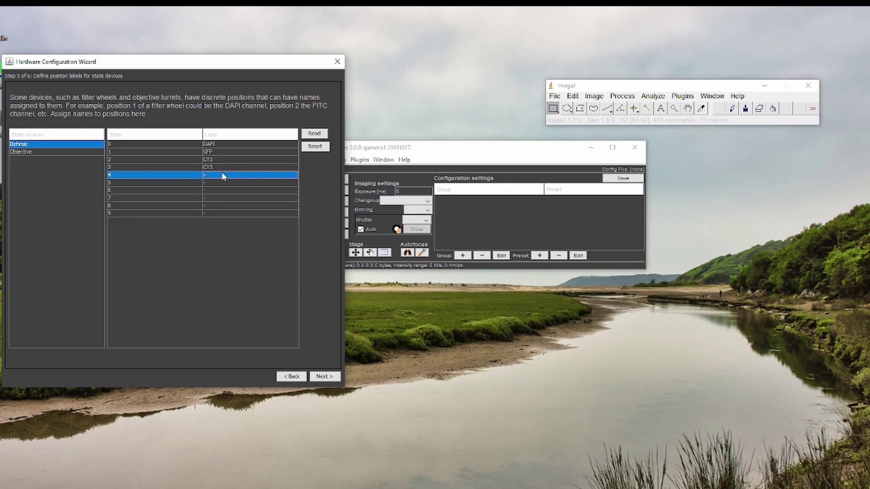
text(TL)
key(Return)
text(TL)
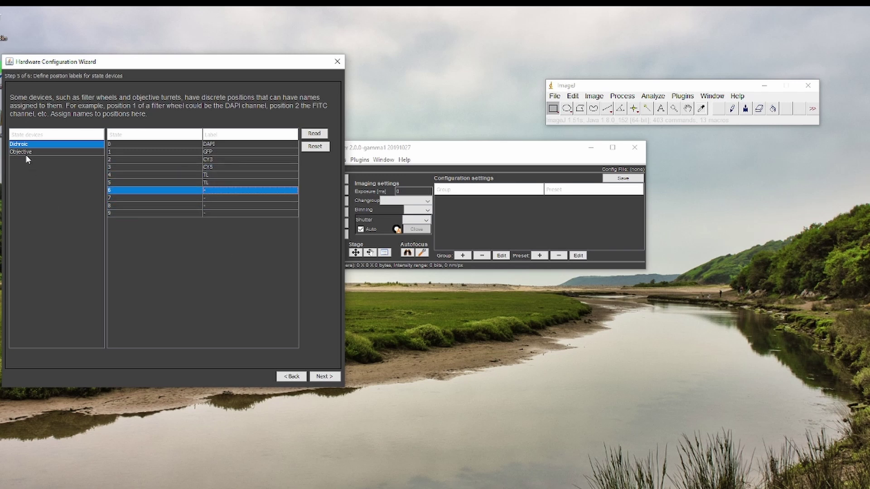
Step: Label the Objective positions 0 to 3 as 10x Ph1, 40x Ph1, 40x Ph2 and 63x
click(25, 153)
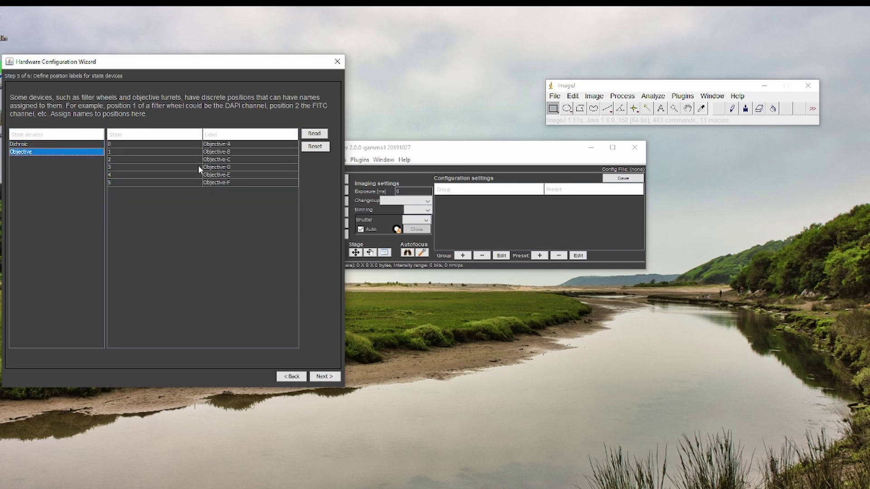
click(247, 145)
text(10x Ph1)
key(Return)
text(40x Ph1)
key(Return)
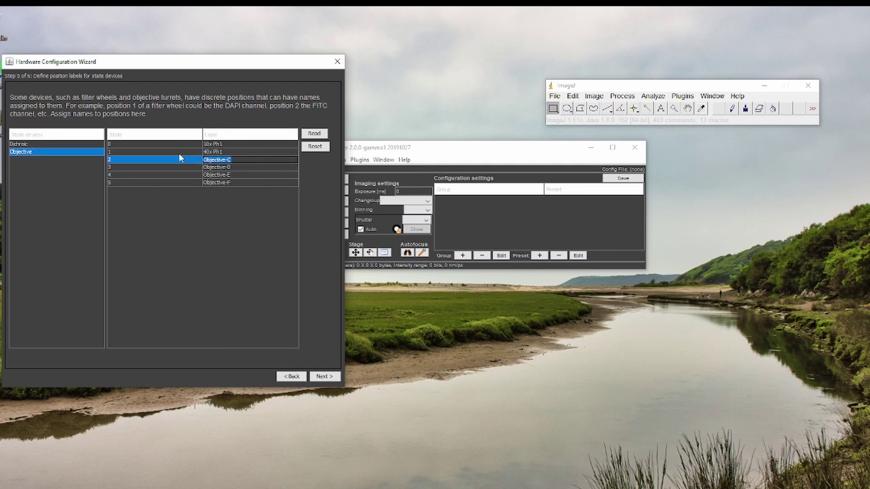
text(40x Ph2)
key(Return)
text(63x)
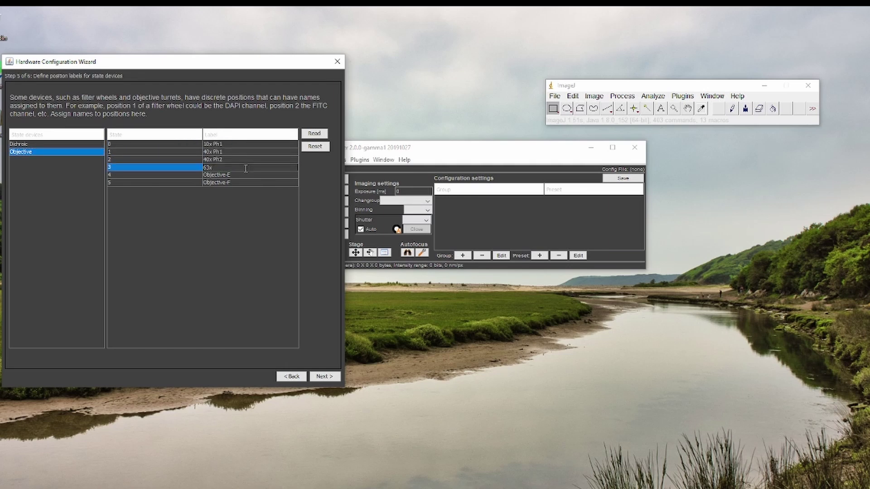
key(Return)
key(Return)
Step: Save the hardware configuration to the desktop as Manual Axiovert 5.cfg, finish the wizard and snap a camera image
click(325, 377)
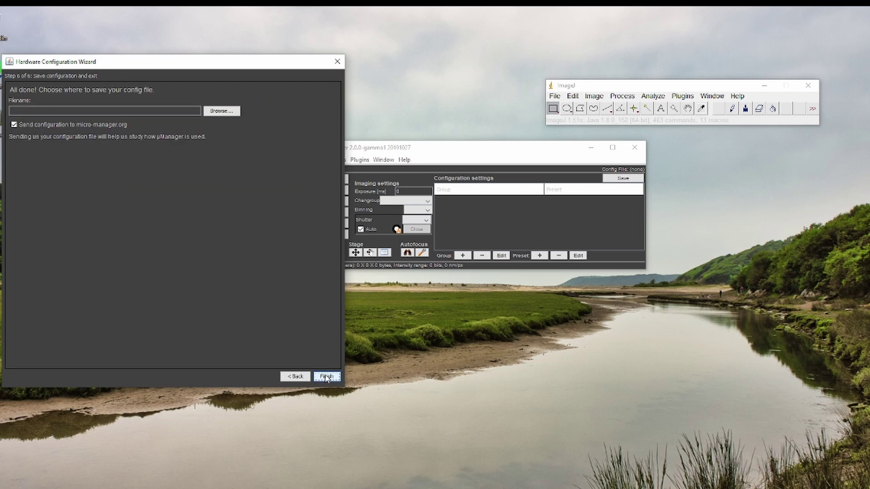
click(326, 377)
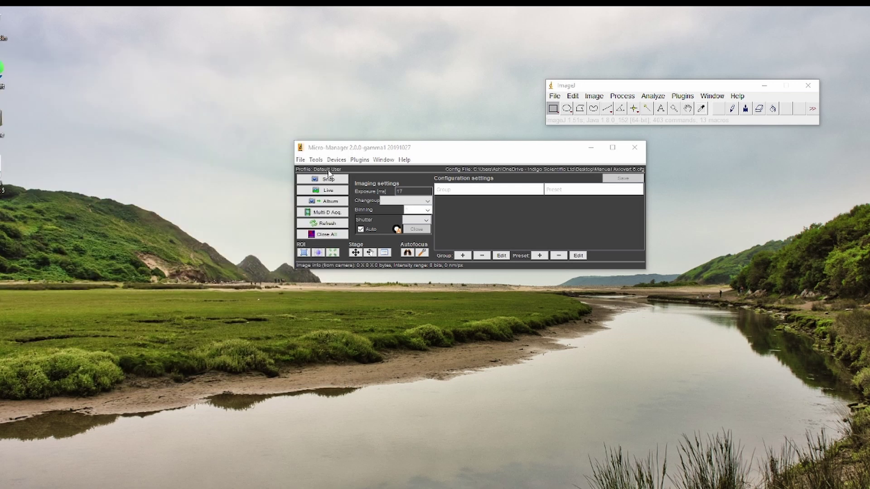
click(324, 179)
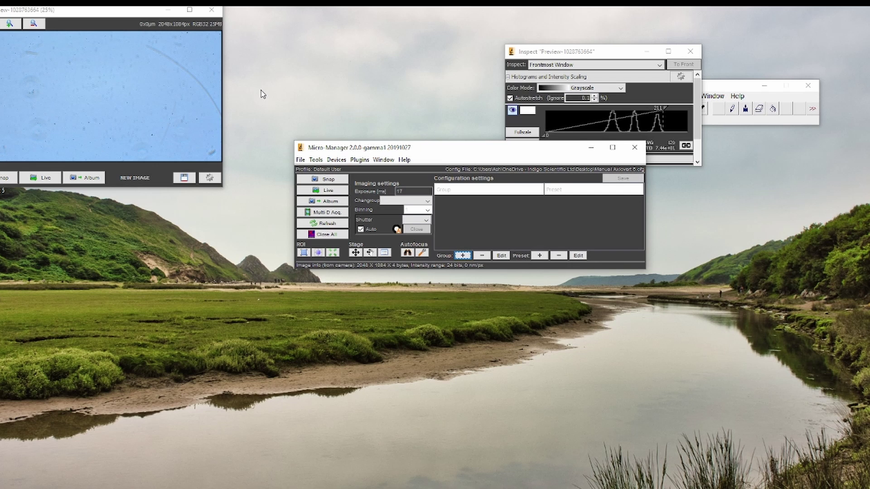
Step: Create a DAPI configuration group using the camera exposure, dichroic label and objective label, with a preset named 10x Ph1
click(462, 256)
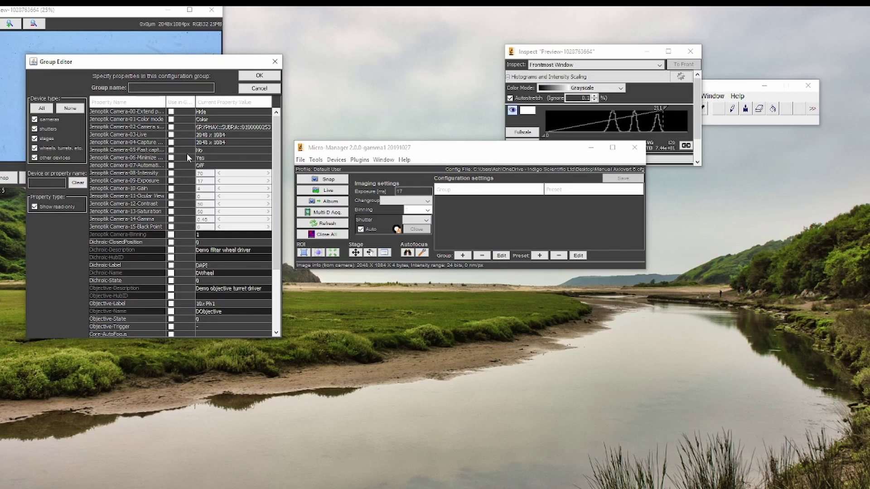
text(DAPI)
click(171, 266)
click(171, 303)
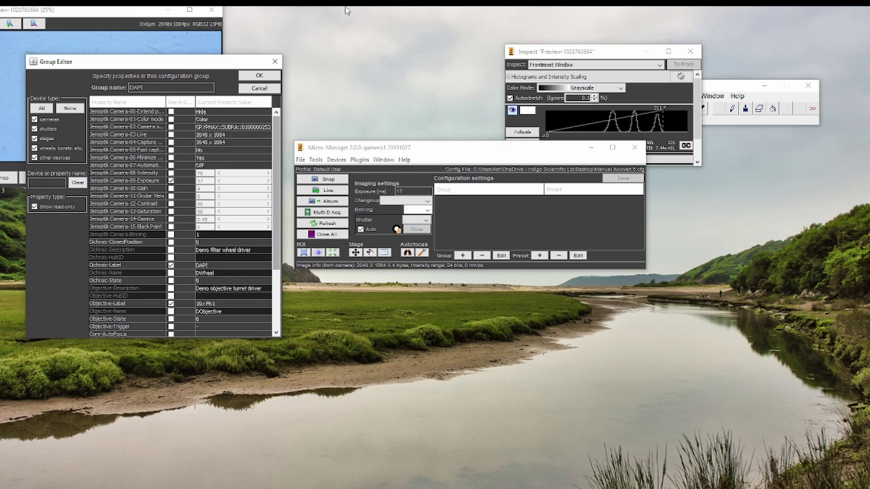
click(258, 75)
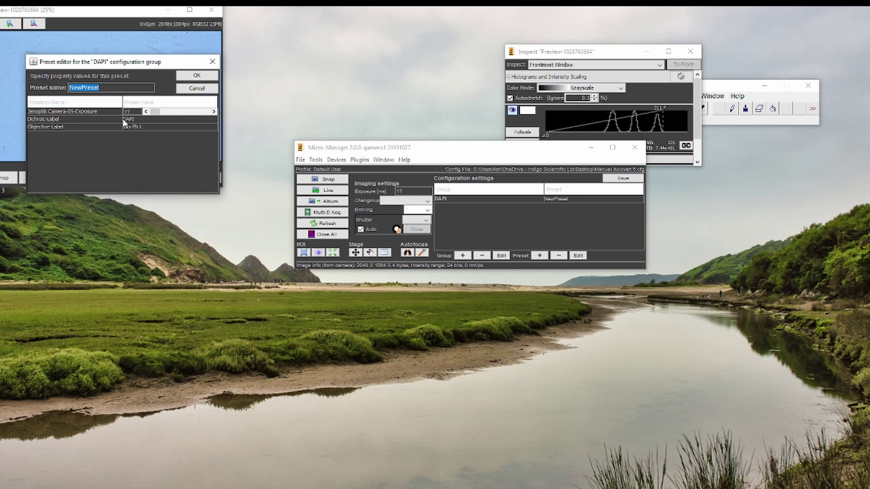
text(10x Ph1)
click(197, 75)
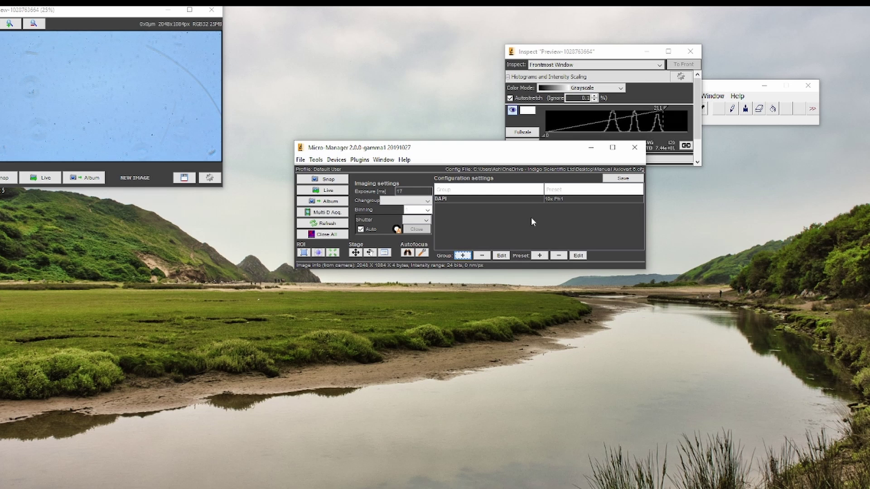
Step: Create a GFP configuration group using exposure, dichroic label and objective label, with a 10x Ph1 preset whose dichroic is GFP
key(space)
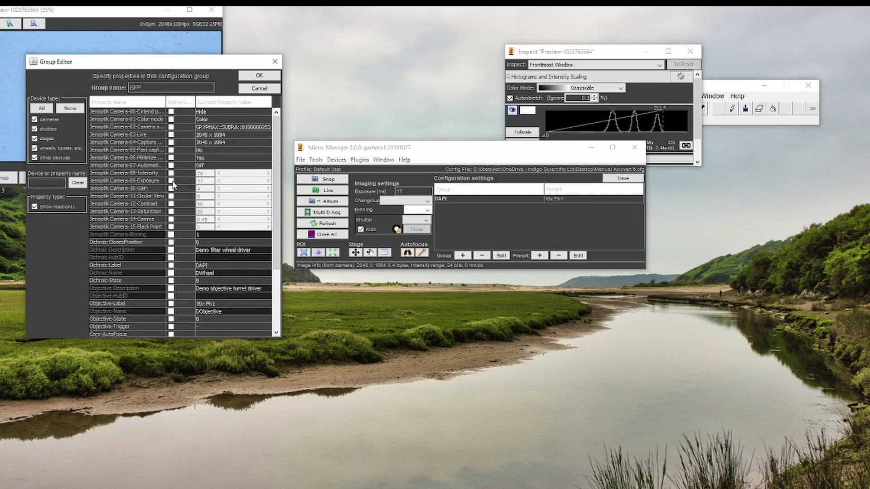
click(170, 304)
click(259, 76)
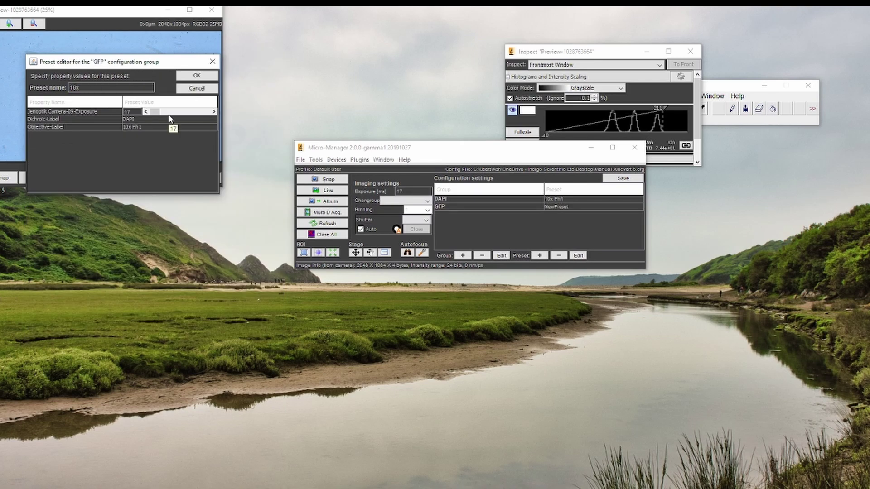
click(170, 119)
click(149, 164)
click(197, 75)
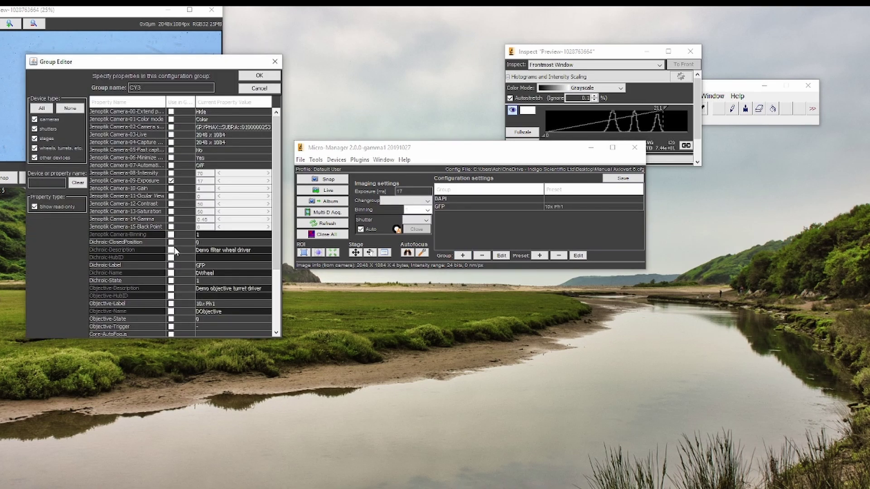
Step: Create the CY3 configuration group from exposure, dichroic label and objective label, with a 10x Ph1 preset whose dichroic is CY3
click(259, 75)
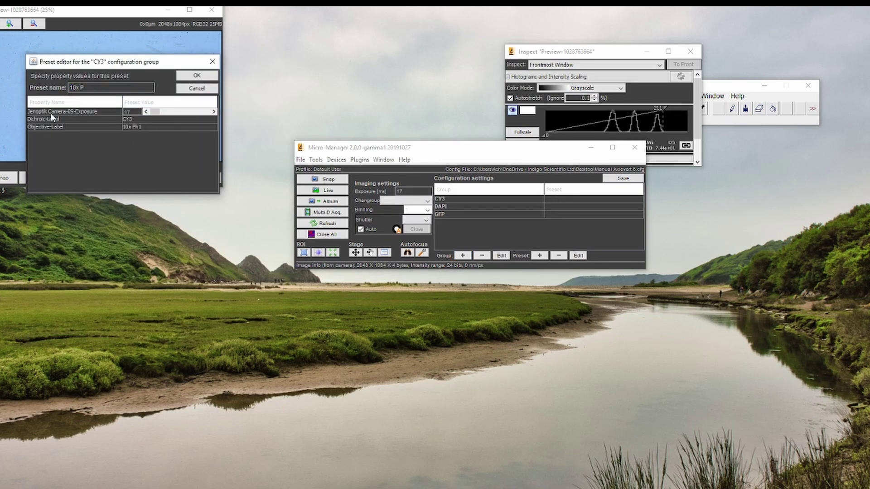
click(196, 75)
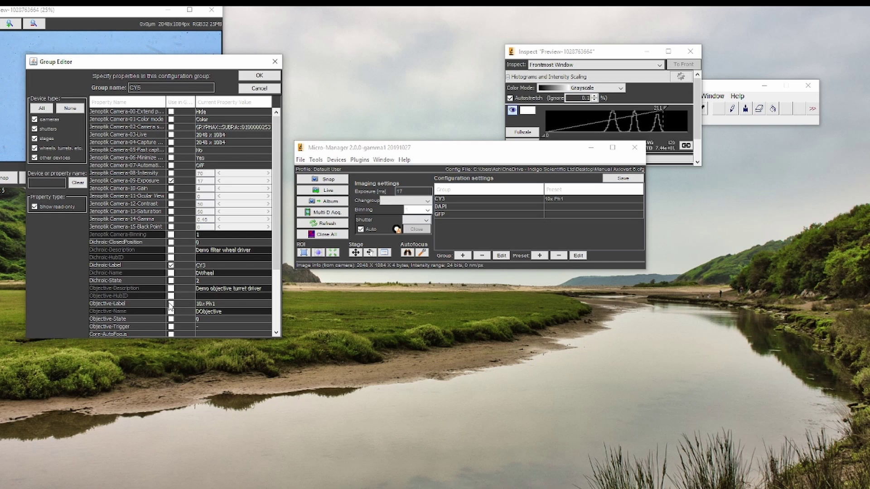
Step: Create the CY5 configuration group from exposure, dichroic label and objective label, with a 10x Ph1 preset whose dichroic is CY5
click(259, 75)
text(10x Ph1)
click(170, 118)
click(150, 143)
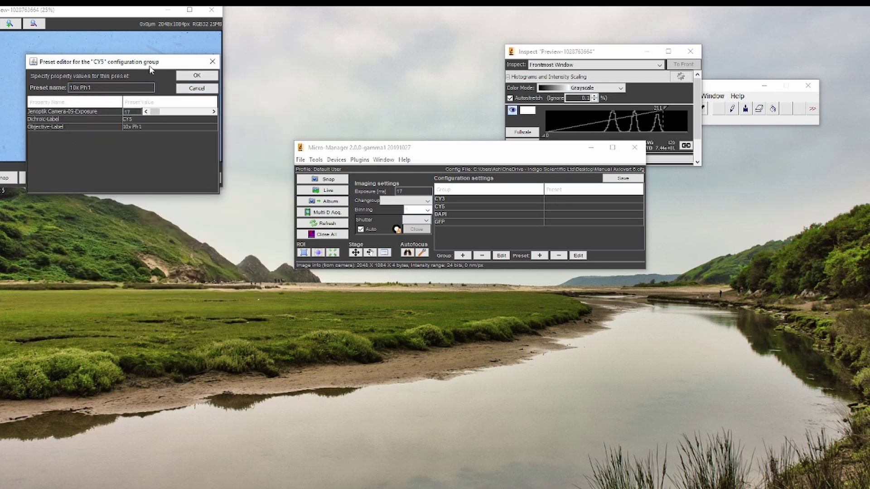
click(197, 75)
click(573, 207)
click(573, 214)
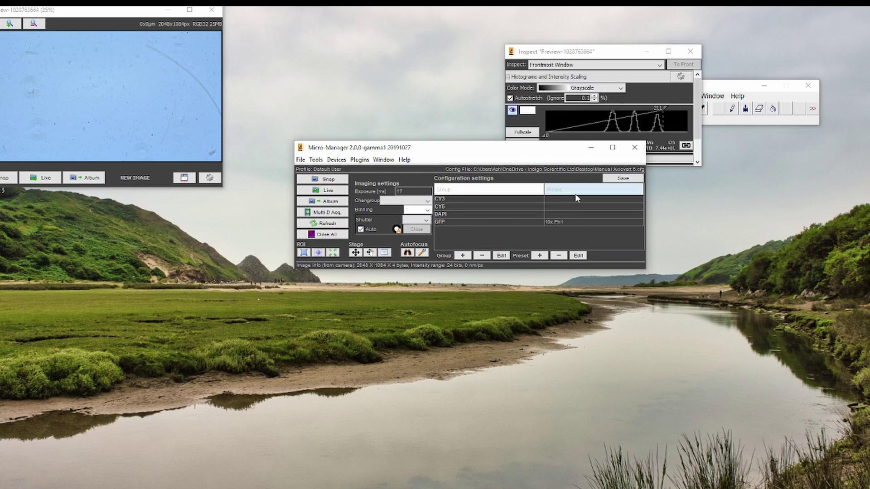
Step: Add a 40x Ph1 preset to the CY3 group with dichroic CY3 and objective 40x Ph1
click(511, 200)
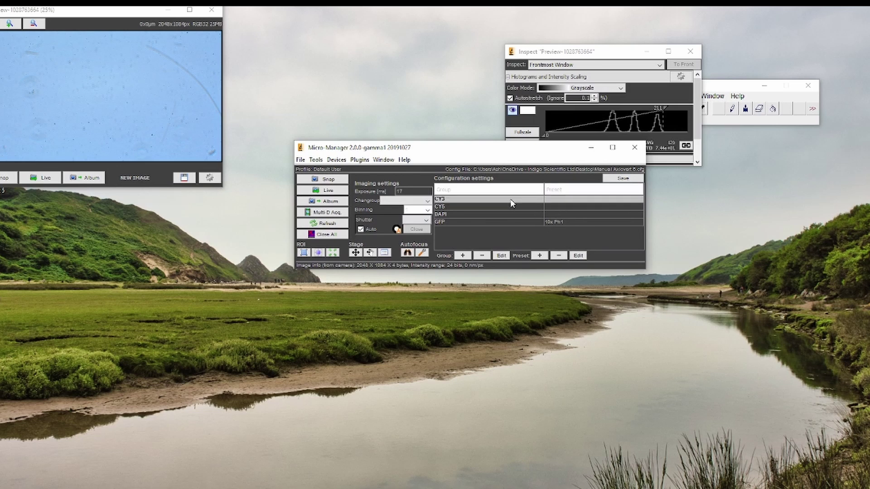
click(540, 256)
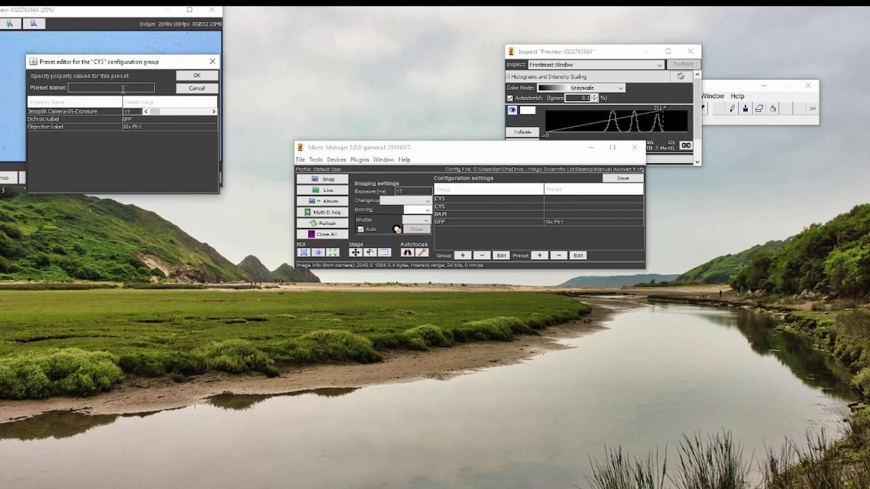
text(40x Ph1)
click(139, 120)
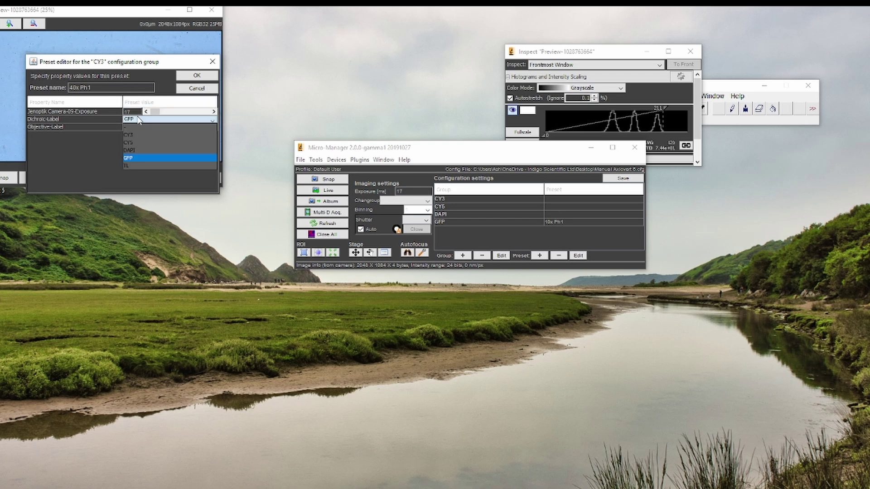
click(139, 119)
click(139, 119)
click(130, 135)
click(138, 129)
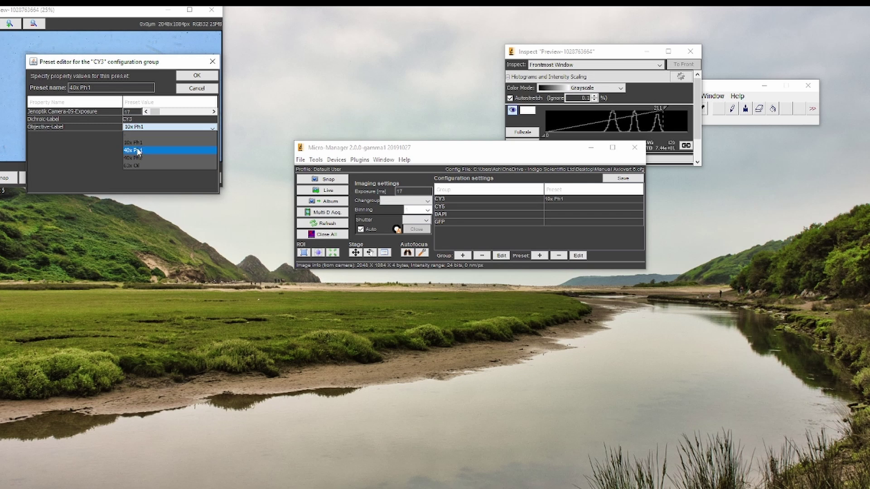
click(134, 150)
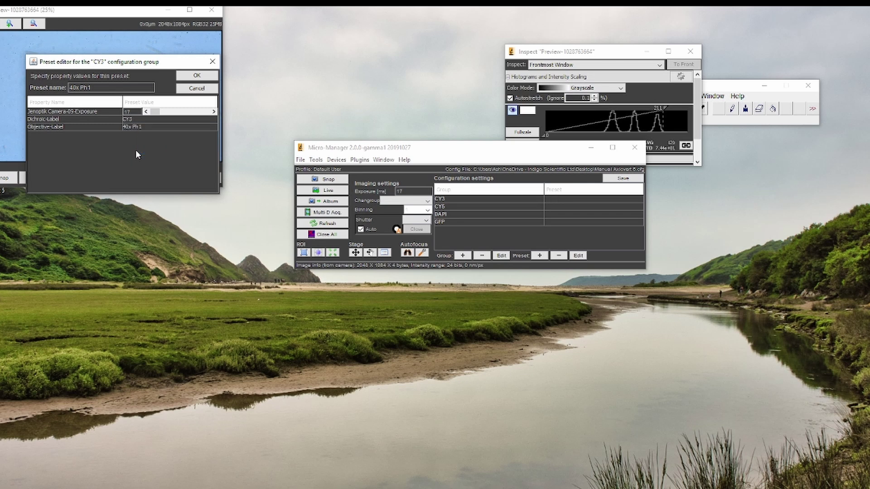
click(203, 79)
Step: Switch the CY3 group and the CY5 group to their 10x Ph1 presets
click(588, 200)
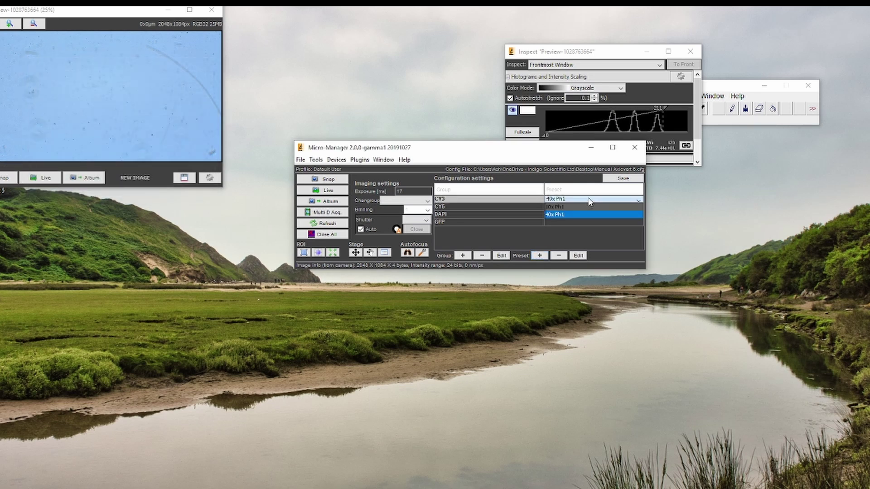
click(584, 207)
click(583, 206)
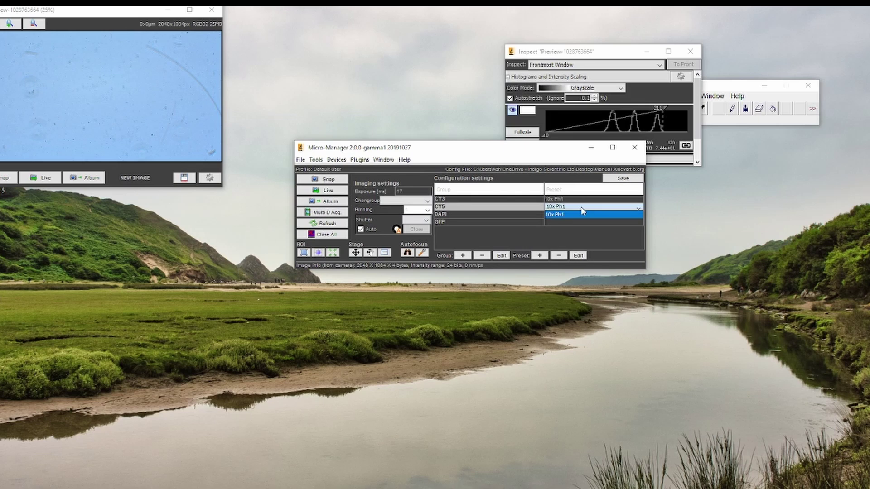
click(582, 210)
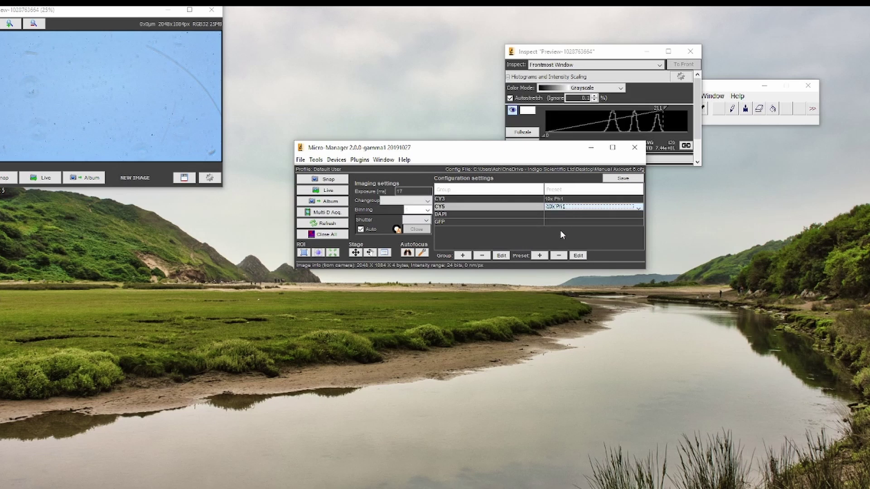
Step: Add a preset for the 40x Ph1 objective to the CY5 group
double_click(518, 213)
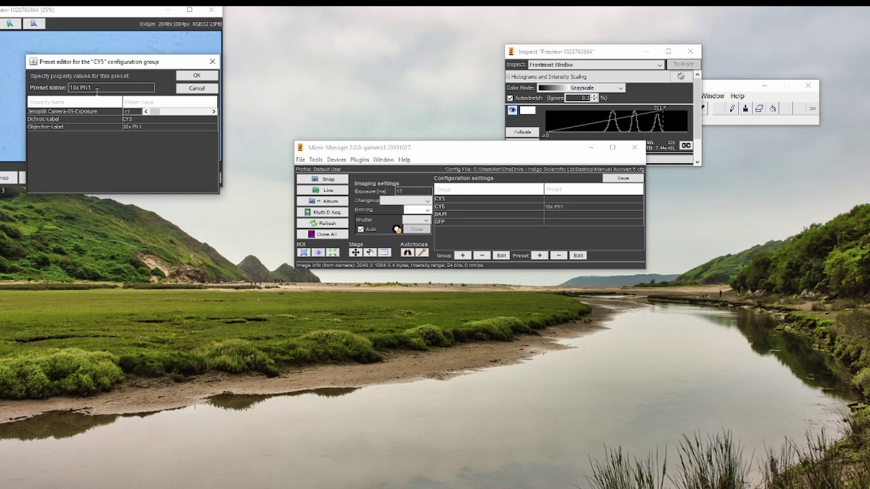
click(142, 121)
click(141, 150)
click(197, 76)
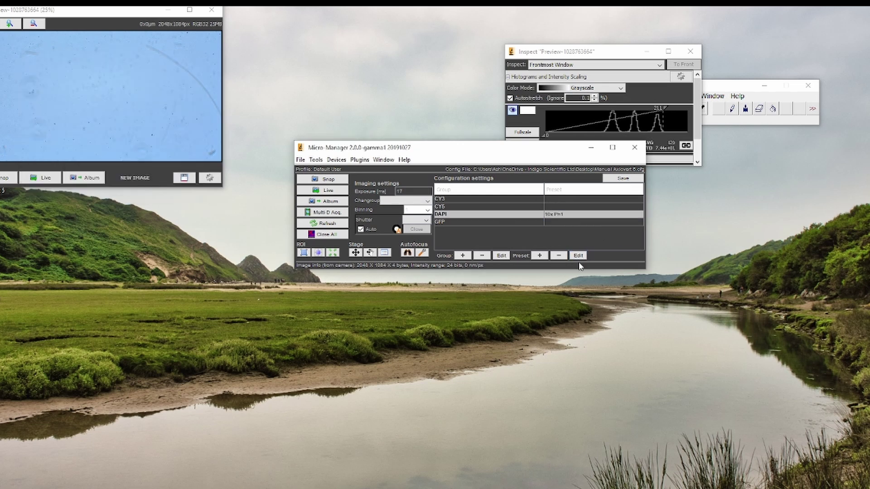
Step: Add a 40x Ph1 preset to the DAPI group with dichroic DAPI and objective 40x Ph1
double_click(554, 214)
text(40x Ph1)
click(142, 119)
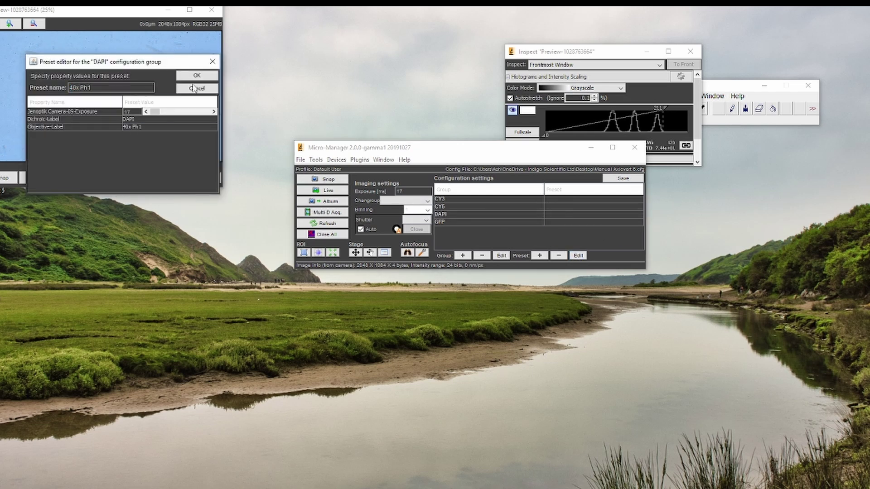
click(196, 75)
Step: Add a preset for the 40x Ph1 objective with dichroic GFP to the GFP group
click(515, 222)
double_click(516, 224)
click(142, 120)
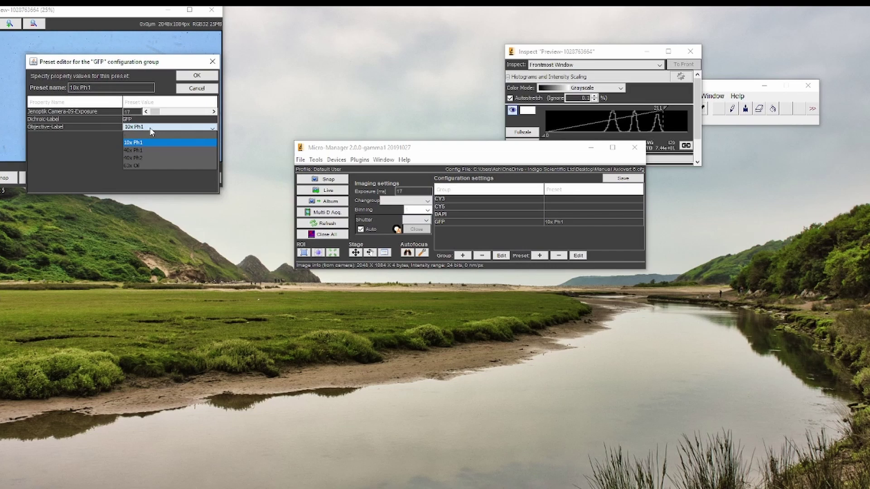
click(145, 150)
click(196, 75)
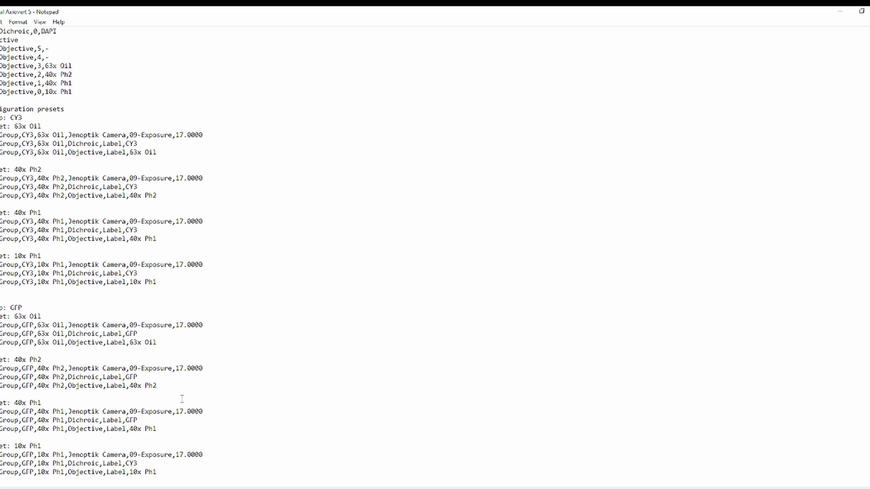
Step: Review the saved Manual Axiovert 5 configuration file in Notepad, examining the dichroic and objective labels of each group's presets
scroll(182, 399, down, 6)
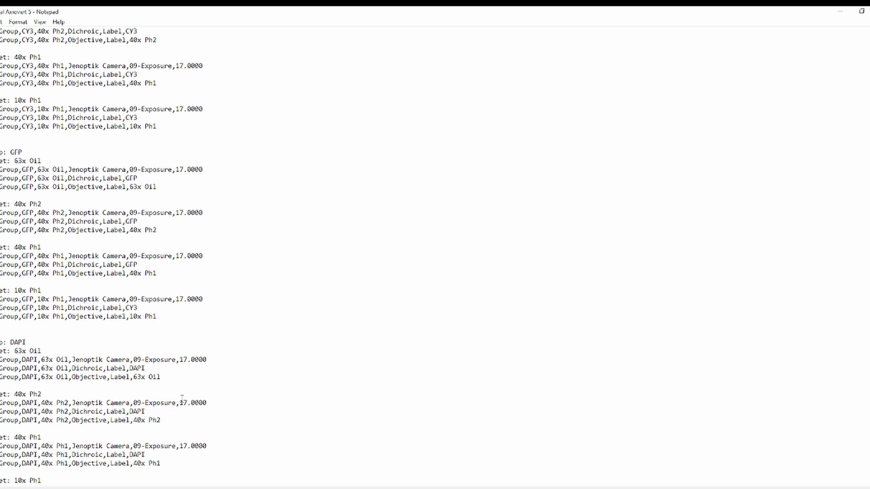
scroll(339, 434, down, 7)
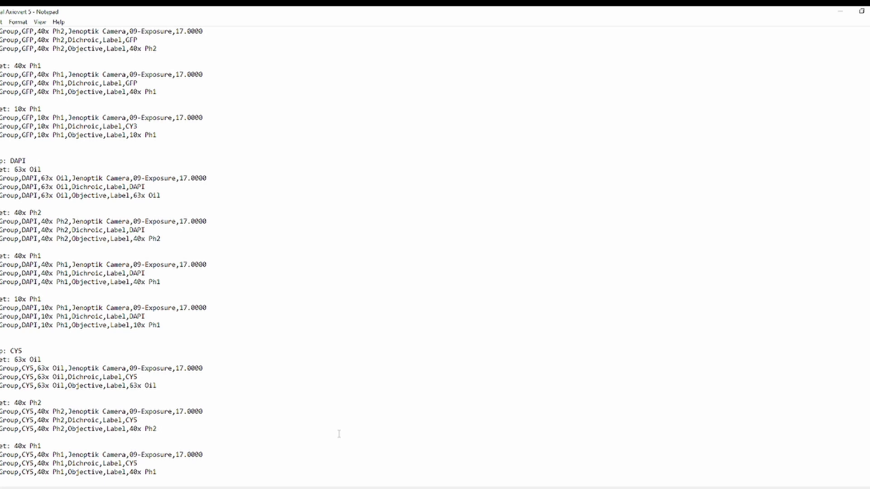
scroll(339, 434, down, 3)
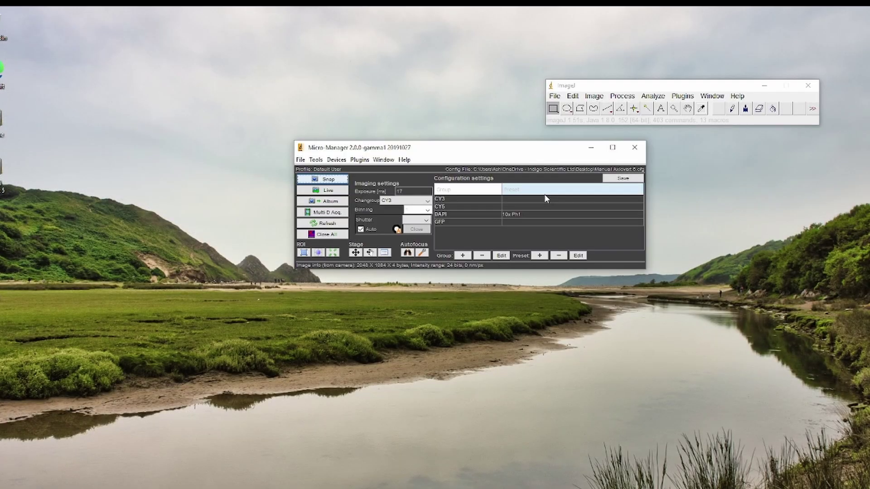
Step: Back in Micro-Manager, switch the CY3 group through its different objective presets
click(547, 198)
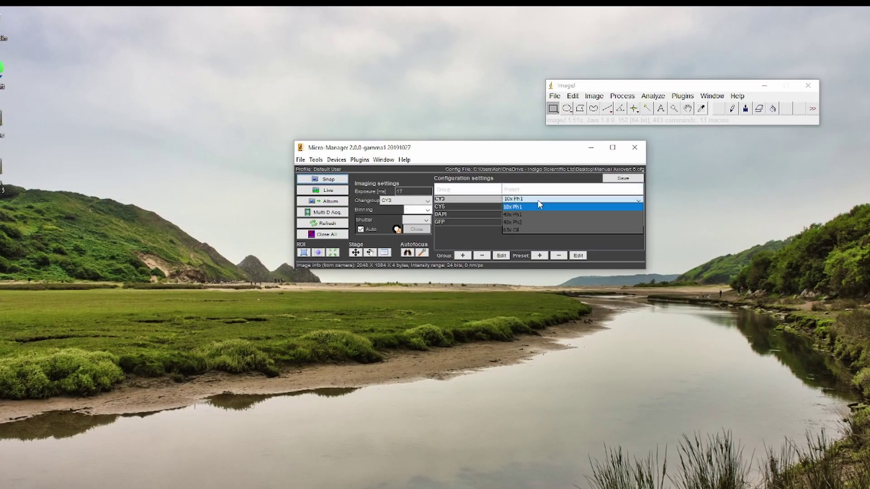
click(516, 225)
click(516, 199)
click(515, 225)
click(521, 200)
click(518, 230)
Step: Switch the DAPI group's preset to 63x Oil and on to 40x Ph1
click(518, 215)
click(514, 246)
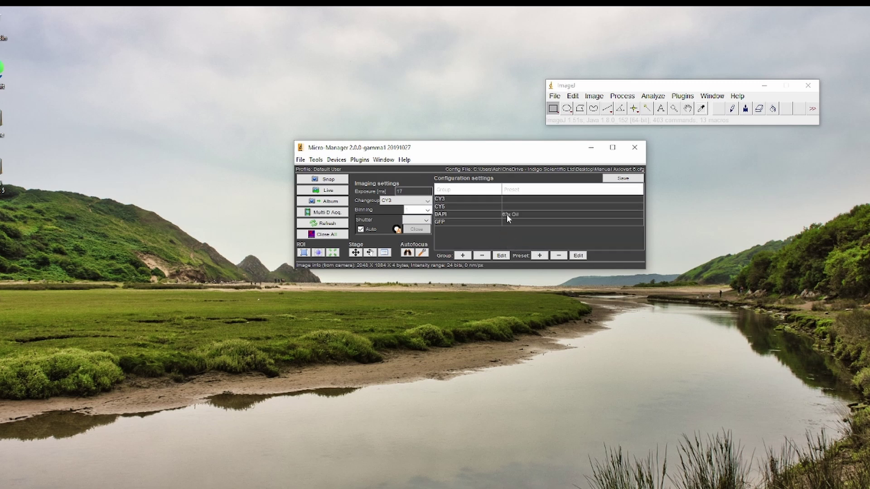
click(513, 215)
click(514, 235)
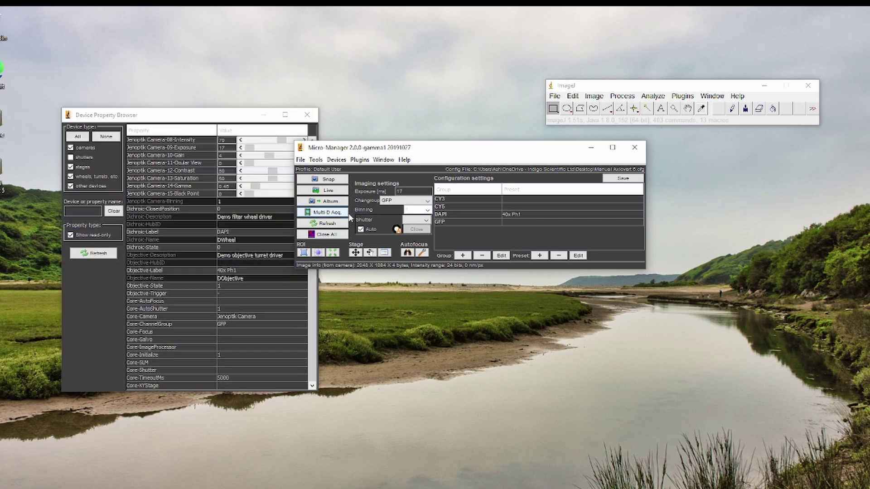
Step: Create a pixel size calibration named 10x Ph1 with a 1.0 µm pixel size, using the objective label as its property
click(316, 159)
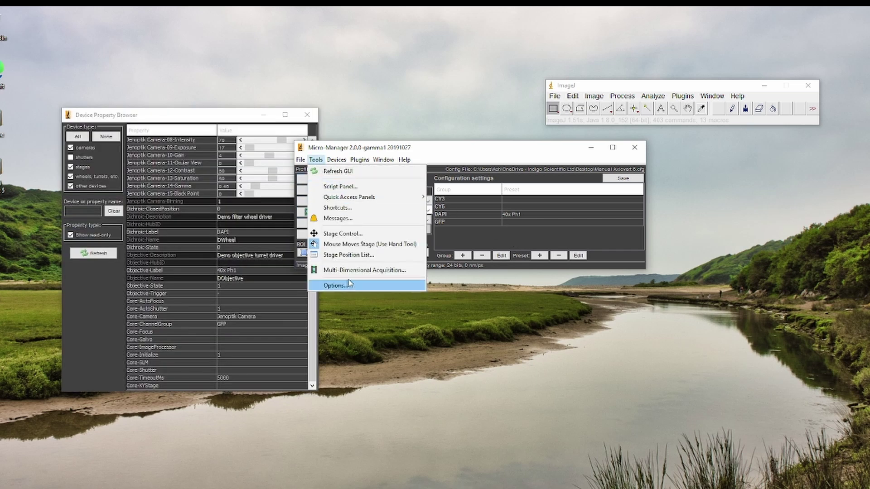
mouse_move(335, 162)
click(370, 243)
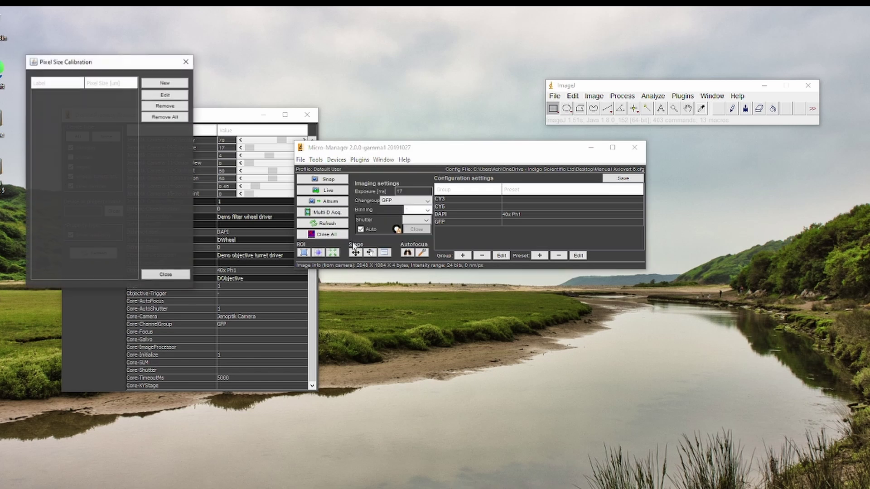
click(164, 87)
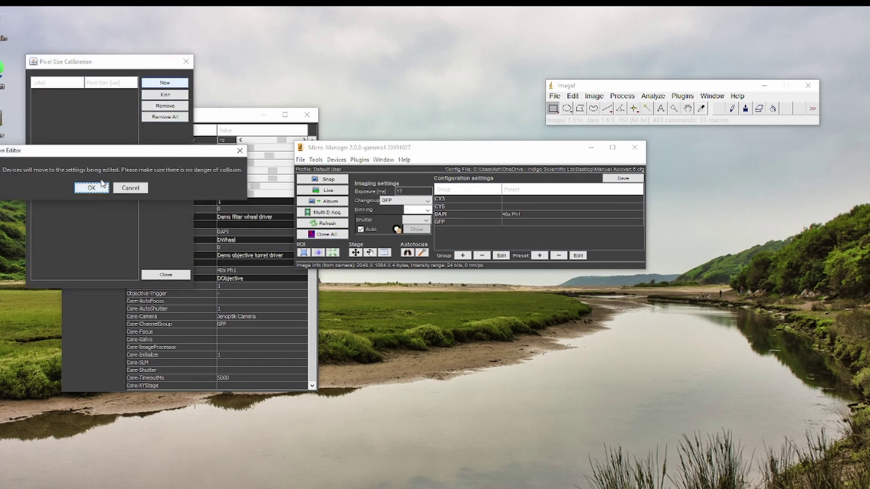
click(99, 184)
scroll(693, 320, down, 7)
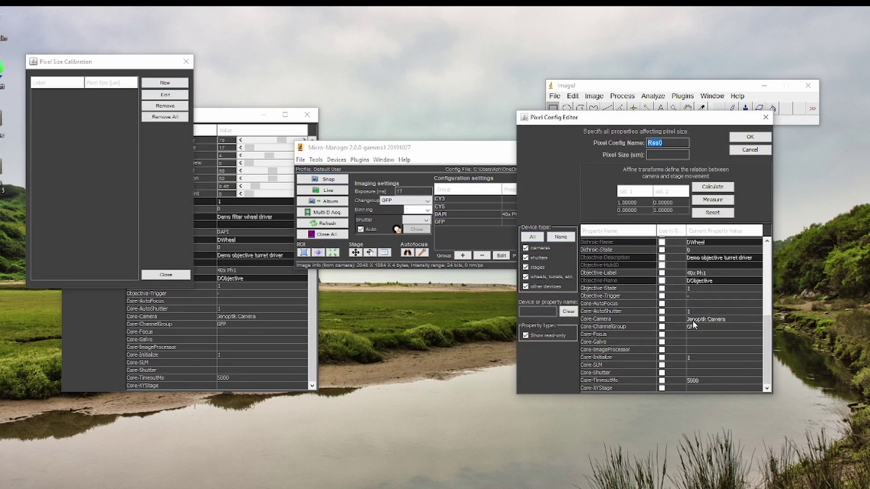
click(663, 273)
double_click(674, 144)
text(10x Ph1)
click(739, 138)
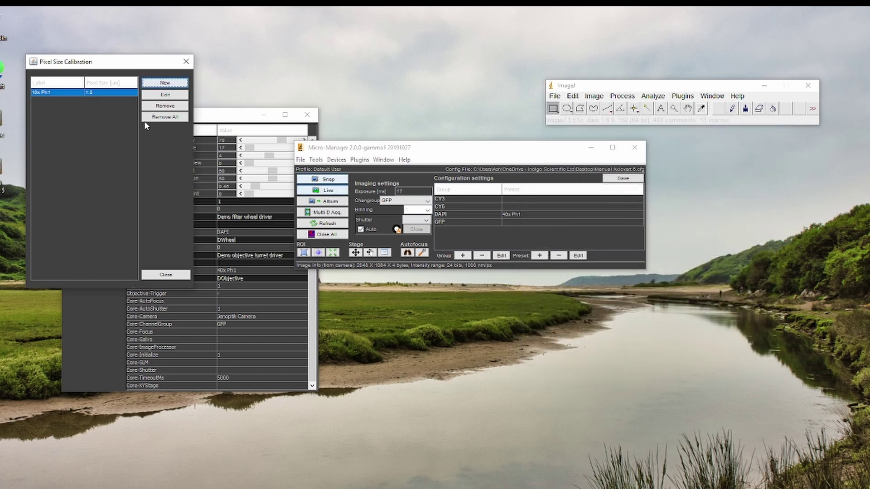
Step: Add pixel size calibrations for 40x Ph1, 40x Ph2 and 63x Oil with sizes of 2.0, 3.0 and 4.0 µm
click(167, 83)
key(Return)
text(40x Ph1)
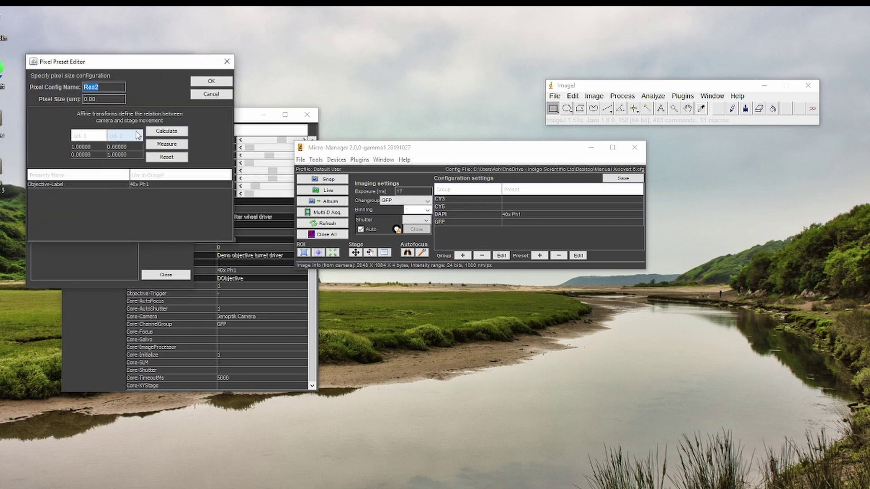
text(63x)
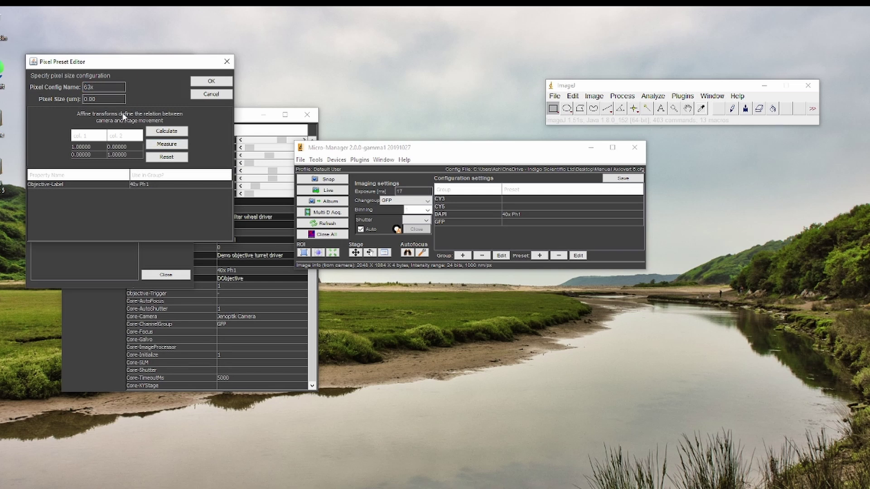
text(4)
key(Return)
Step: Edit the 40x Ph1 pixel size calibration, choosing 40x Ph1 as its objective label
click(71, 101)
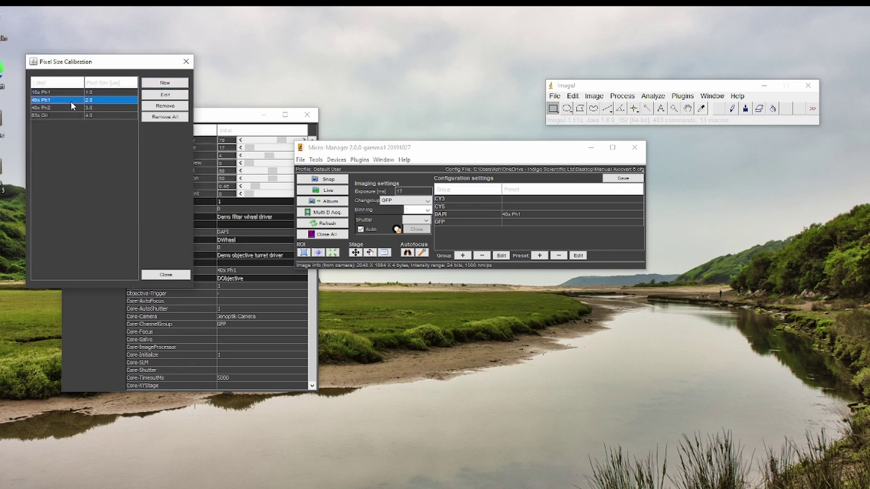
click(165, 94)
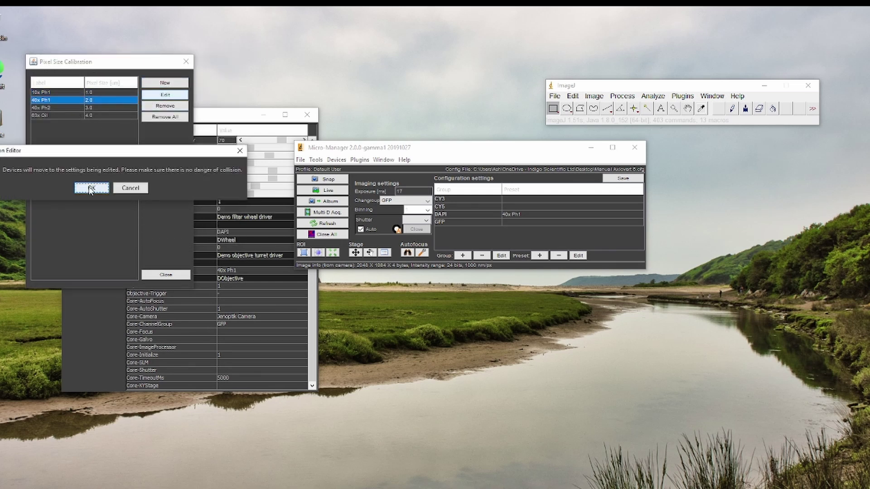
click(91, 190)
click(159, 186)
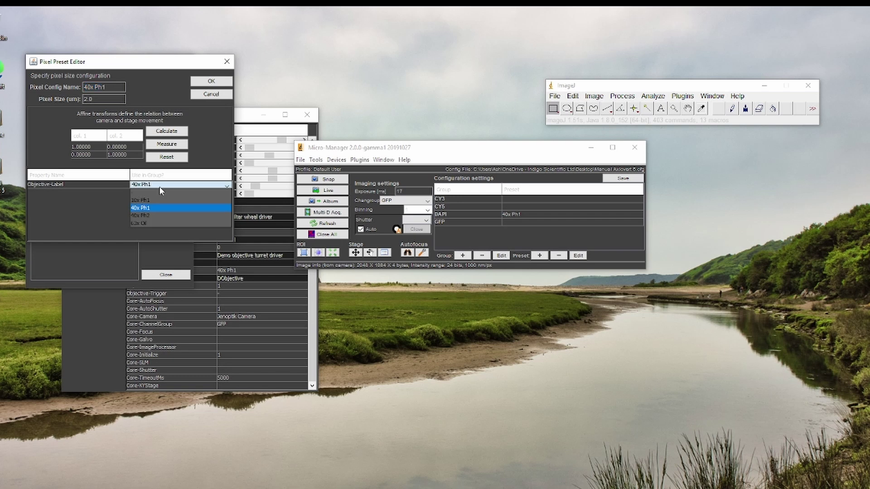
click(152, 216)
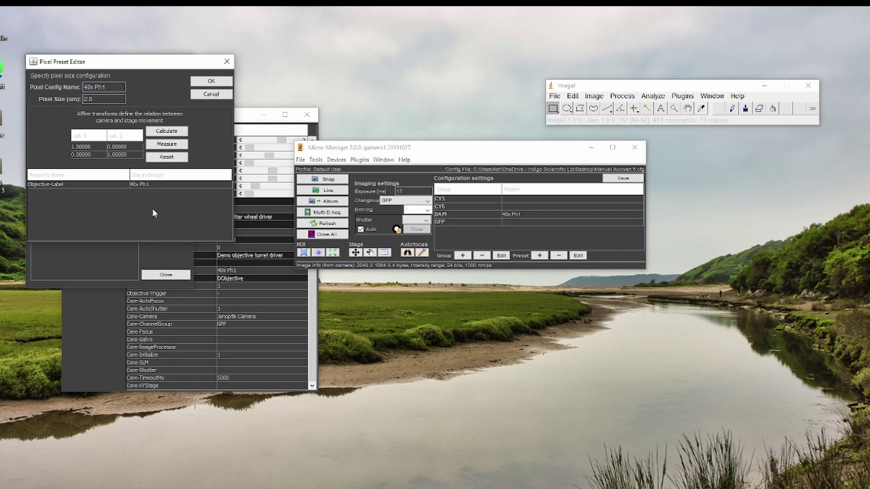
click(227, 61)
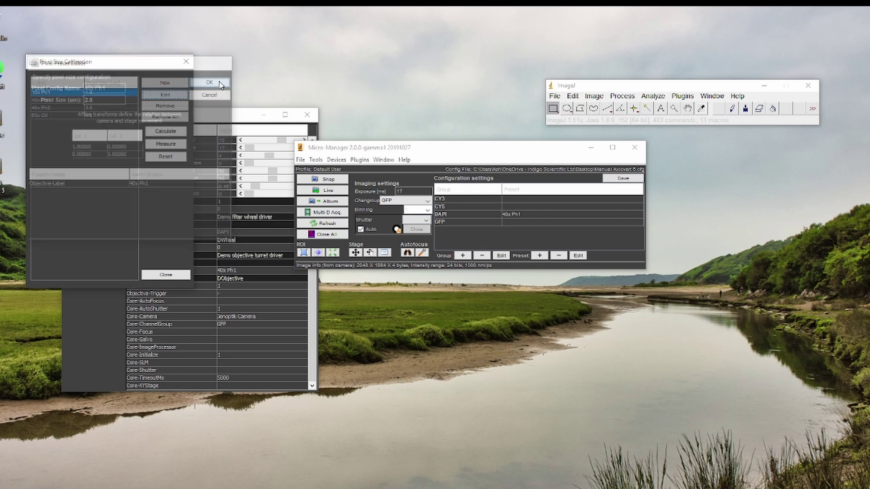
Step: Edit the 10x Ph1 pixel size calibration, choosing 10x Ph1 as its objective label
click(165, 95)
click(92, 188)
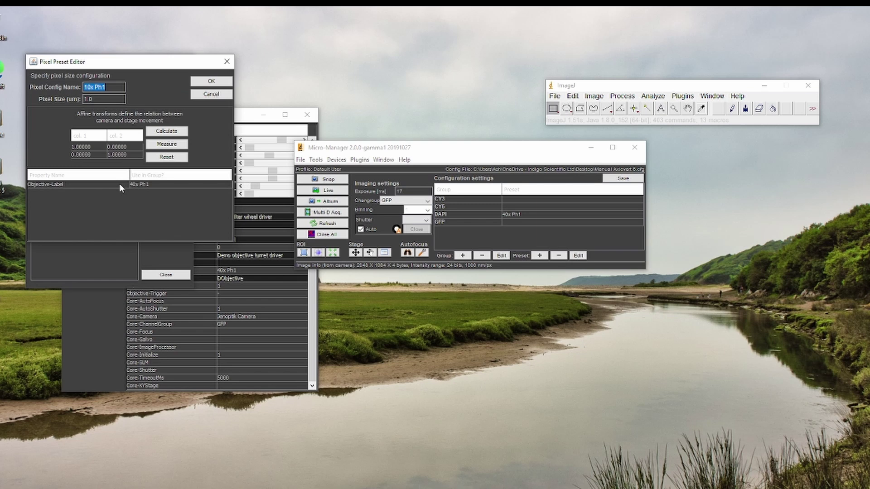
click(183, 190)
click(162, 197)
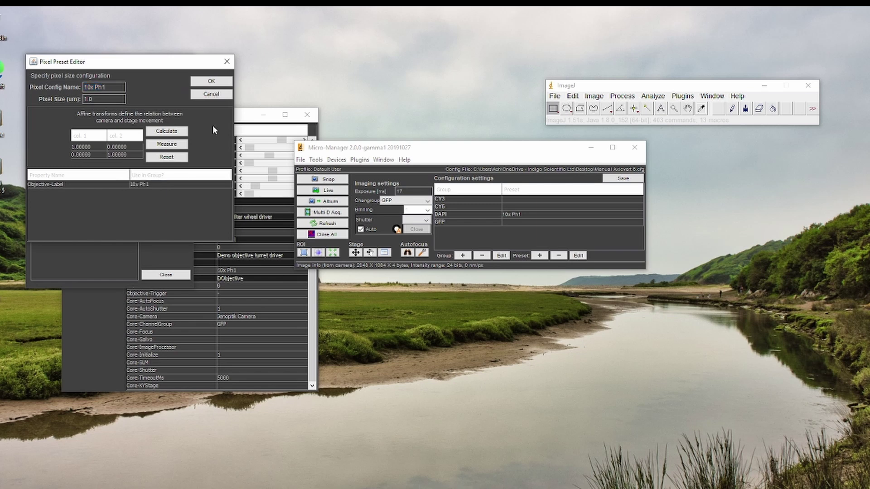
click(211, 98)
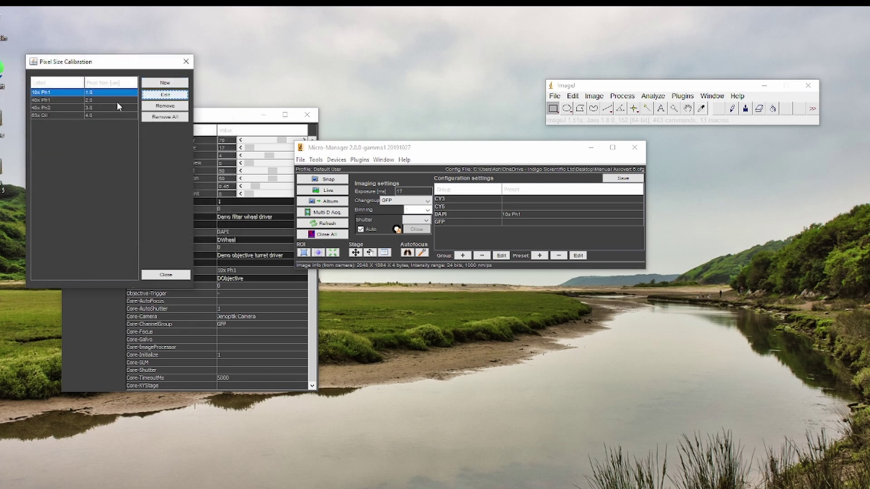
Step: Edit the 40x Ph2 pixel size calibration, choosing 40x Ph2 as its objective label
click(117, 99)
click(108, 107)
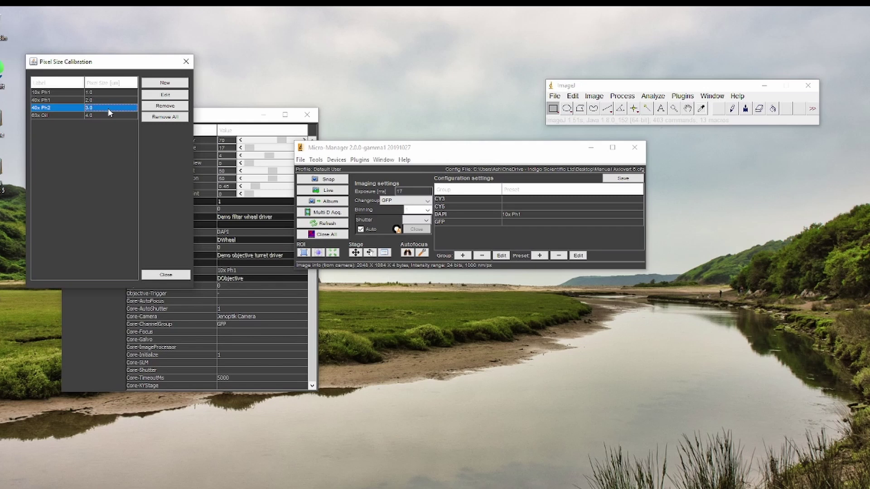
click(165, 95)
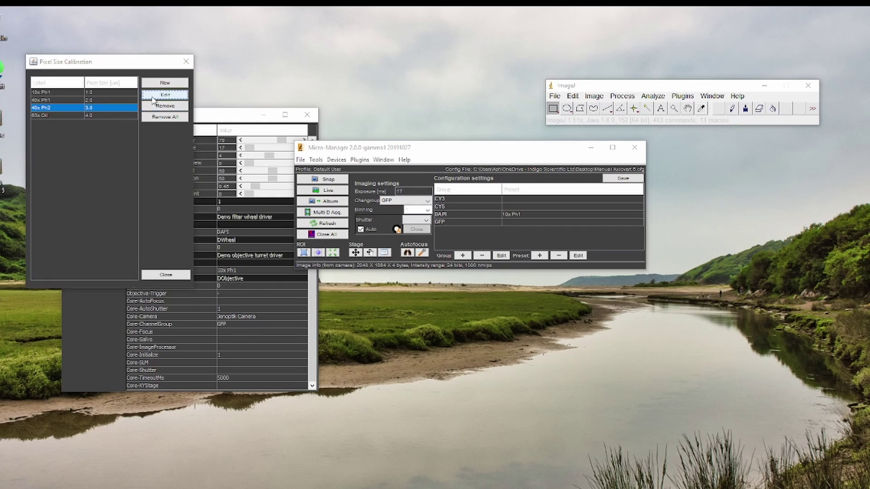
click(83, 190)
click(177, 186)
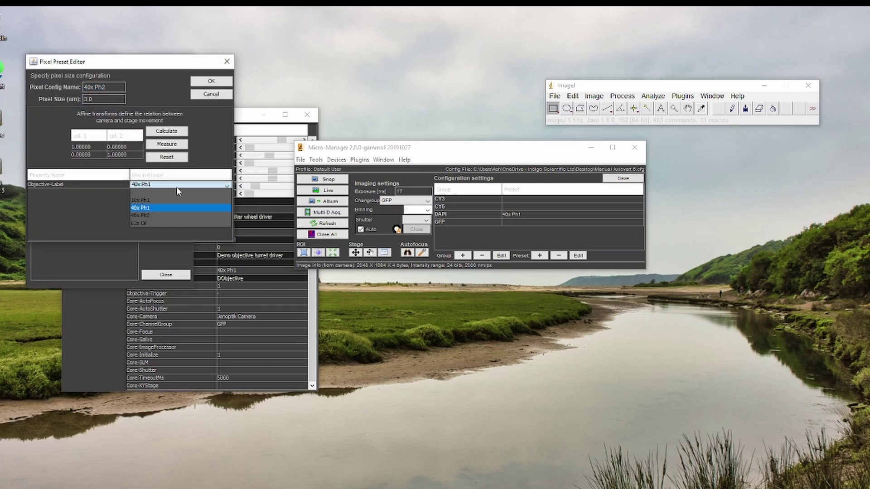
click(155, 216)
click(211, 81)
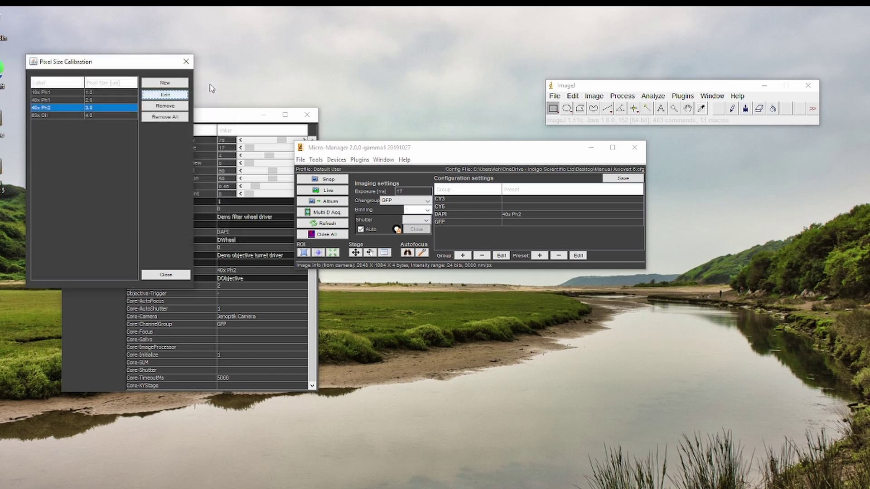
Step: Edit the 63x Oil pixel size calibration, choosing 63x Oil as its objective label, and close the calibration list
click(83, 116)
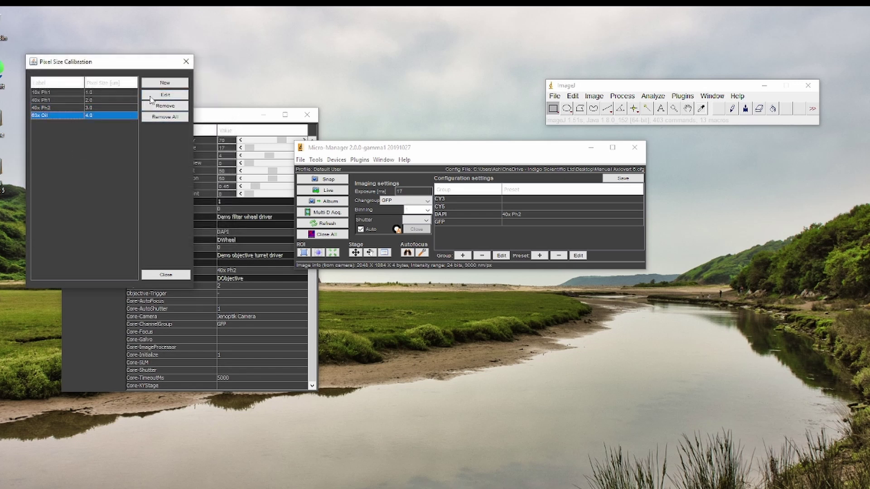
click(165, 95)
click(84, 188)
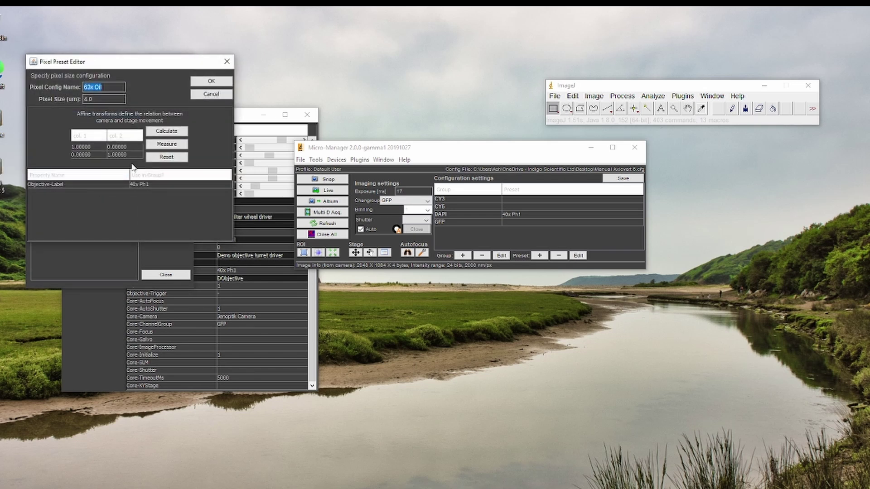
click(149, 184)
click(143, 223)
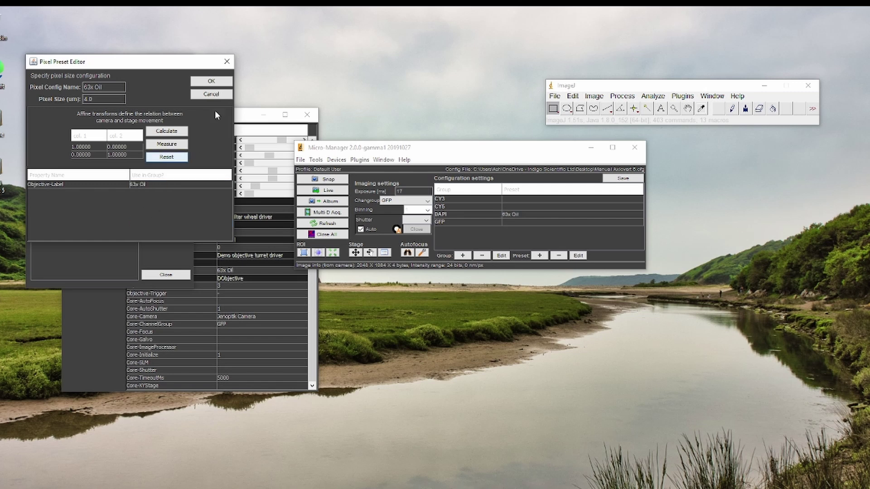
click(211, 81)
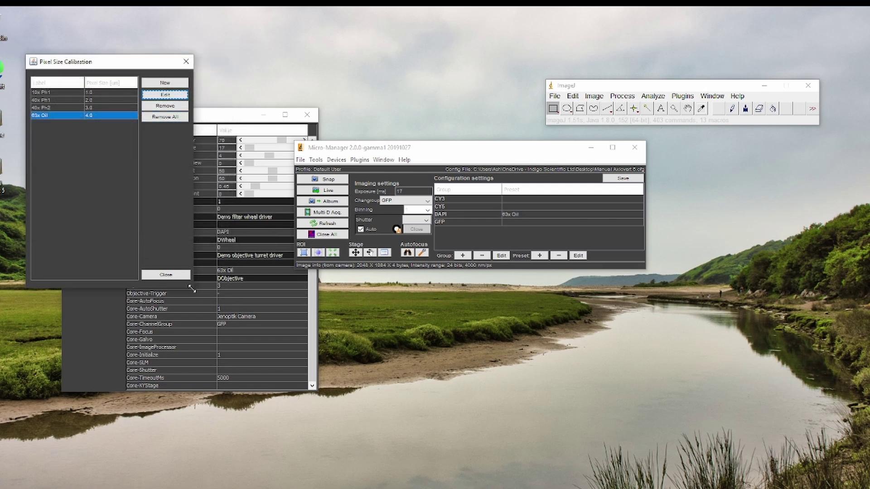
click(182, 275)
Step: Switch the DAPI group's preset to 40x Ph1 and on to 10x Ph1, and the GFP group's preset to 10x Ph1
click(521, 216)
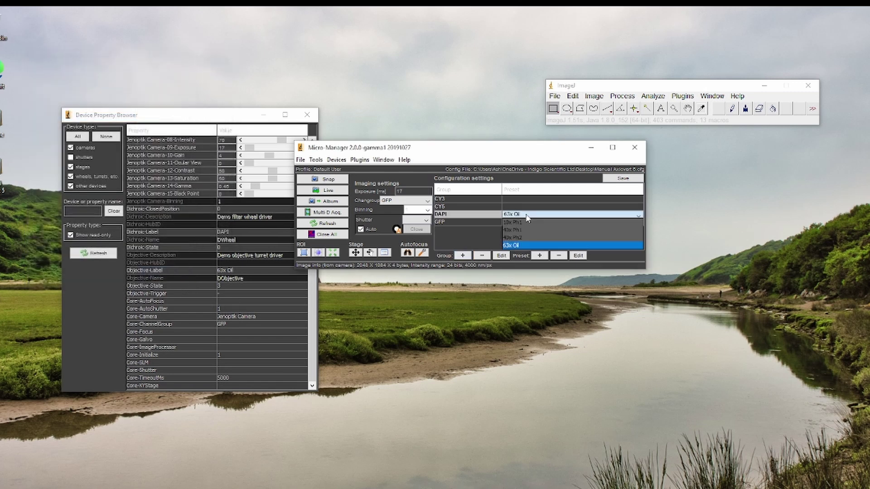
click(519, 230)
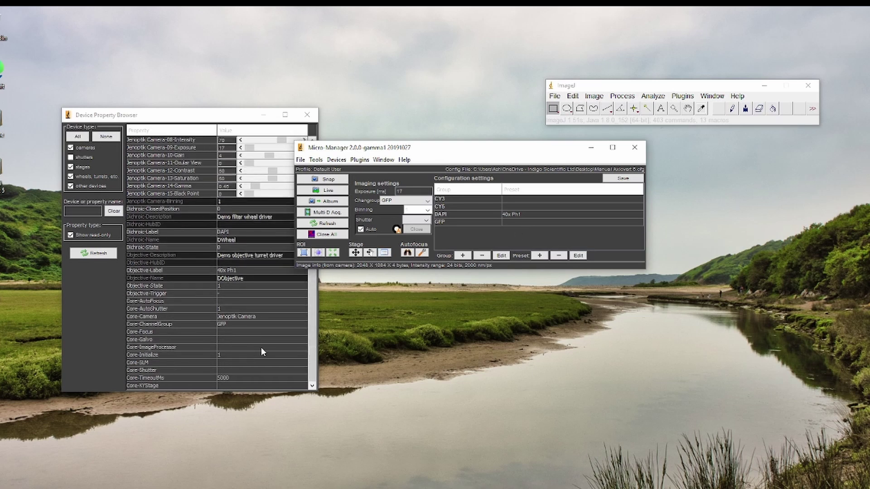
click(532, 211)
click(526, 222)
click(522, 221)
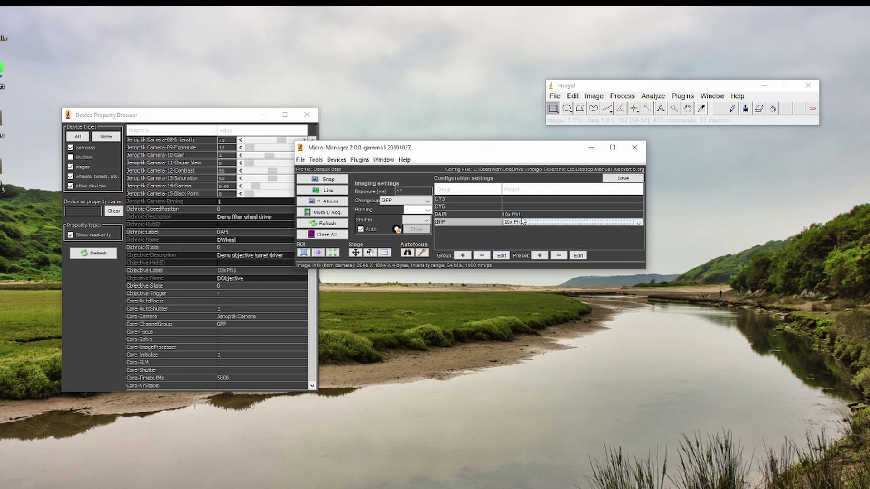
Step: Check the remaining objective calibrations by switching the DAPI group's preset to 40x Ph2 and on to 63x Oil
click(521, 216)
click(522, 215)
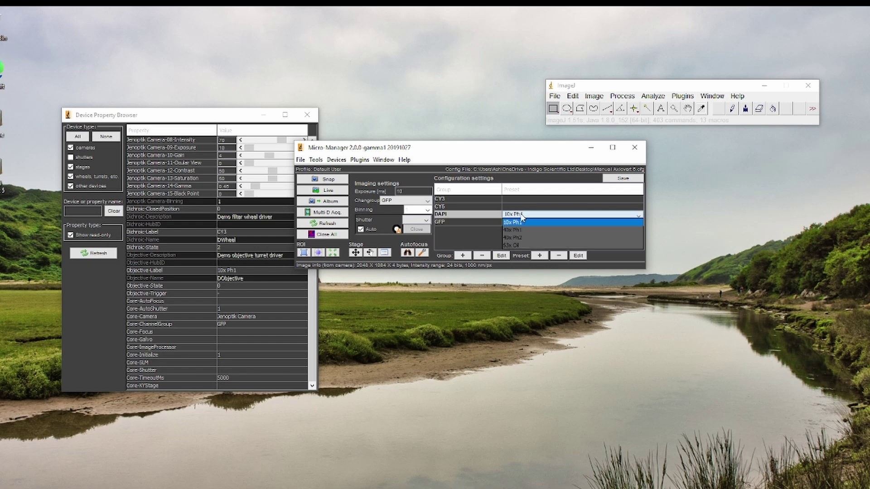
click(516, 238)
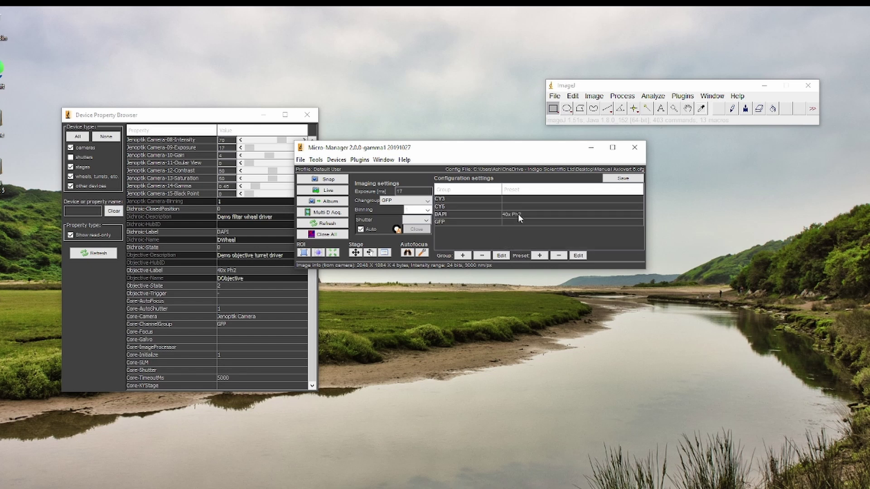
click(519, 215)
click(516, 245)
Step: Capture the stage micrometer from the live preview and draw a straight line from the 1 mark to the 2 mark
click(328, 190)
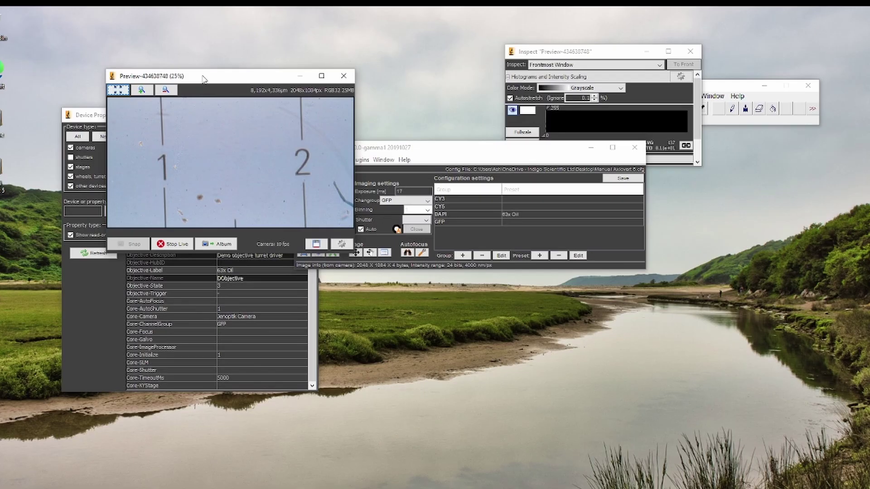
click(131, 249)
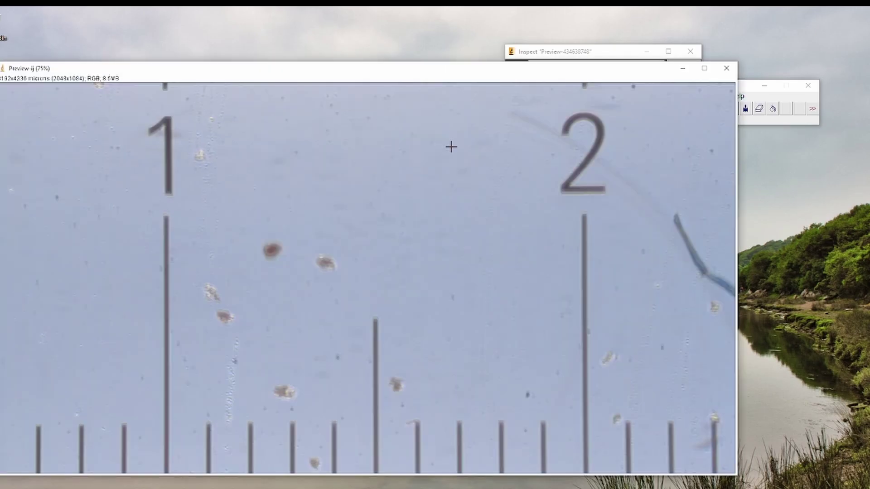
drag(167, 317, 587, 318)
Step: Set the ImageJ scale from the drawn line, using mm as the unit of length
click(771, 86)
click(653, 96)
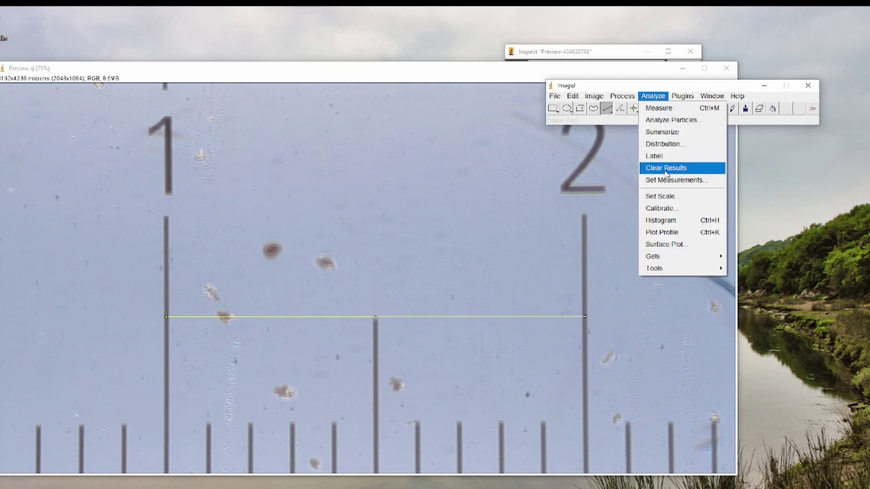
click(667, 194)
double_click(449, 164)
text(mm)
click(422, 222)
Step: Show the scaled image's info and set the 10x Ph1 calibration's pixel size to 8.6 µm
key(ctrl+i)
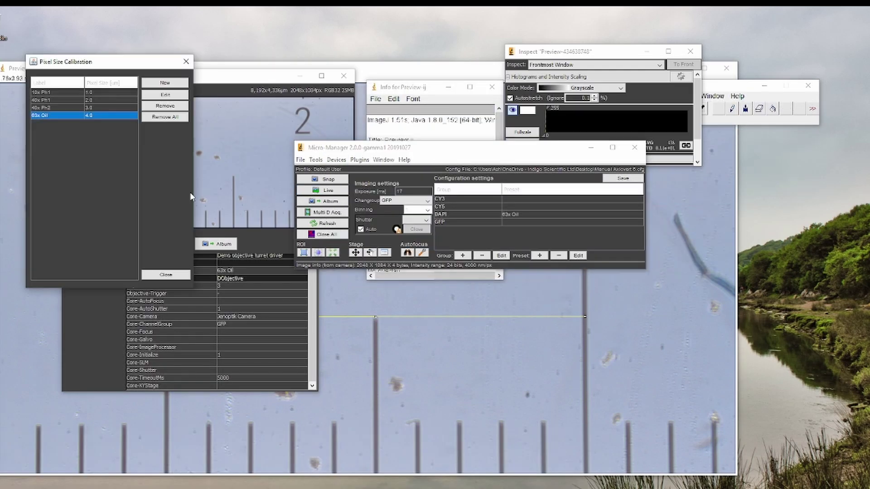
click(106, 93)
click(108, 100)
Step: Capture the micrometer at higher magnification from the live preview and draw a line across three scale divisions
click(199, 209)
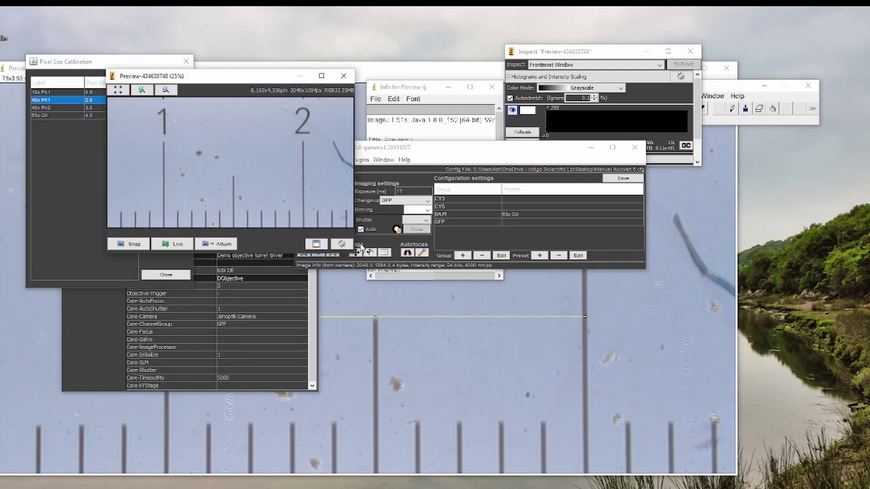
click(173, 244)
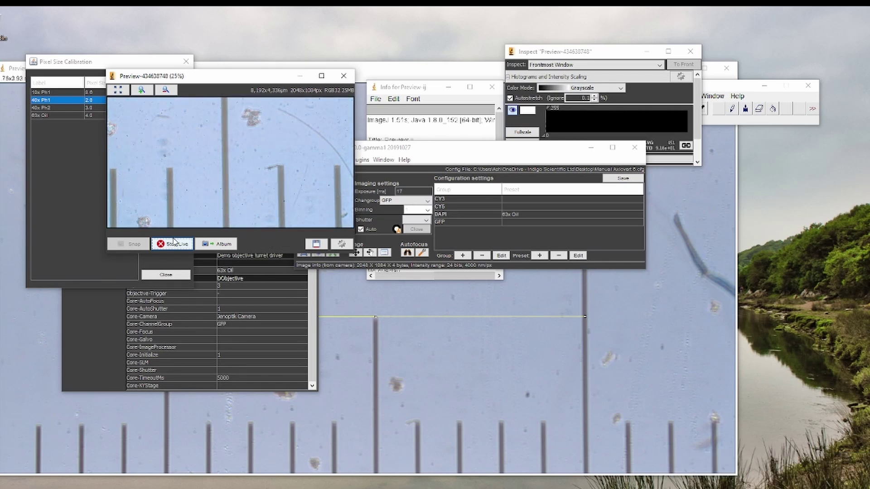
click(174, 243)
click(368, 342)
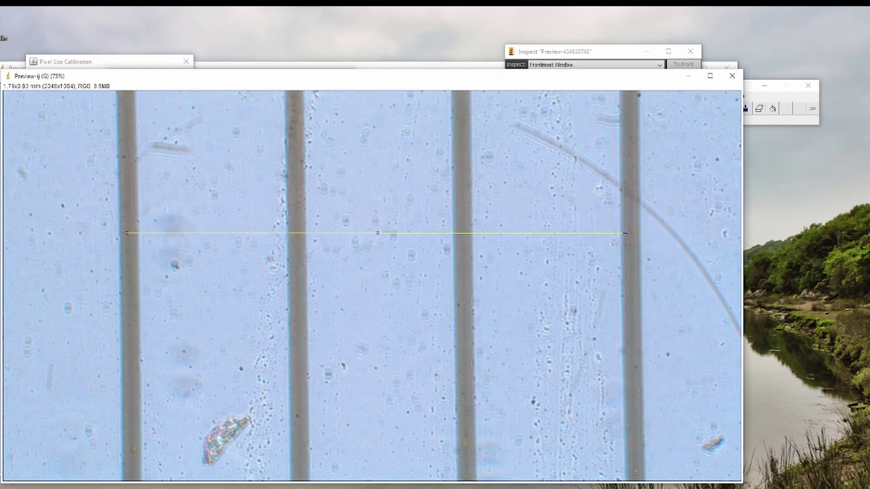
Step: Set the known distance of the line across the three divisions to 0.3 mm
key(Tab)
text(0.3)
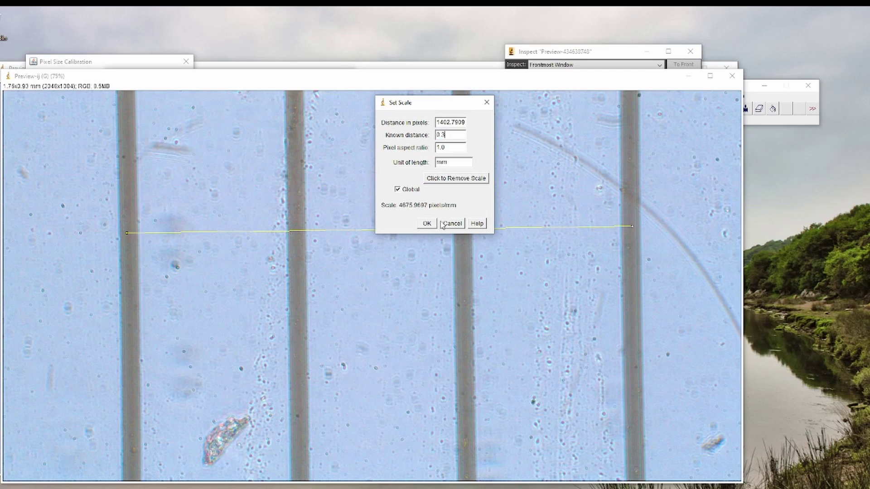
key(Return)
Step: Set the pixel size of both the 40x Ph1 and 40x Ph2 calibrations to 2.14 µm
click(145, 470)
click(120, 150)
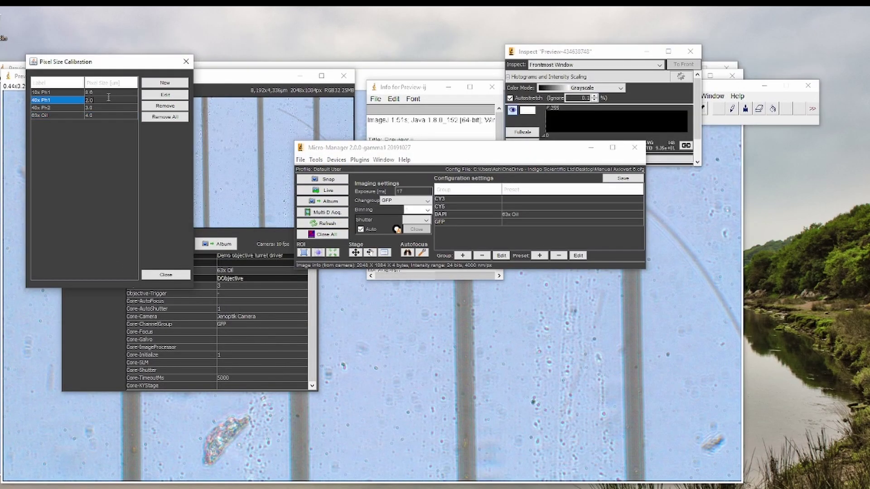
click(105, 108)
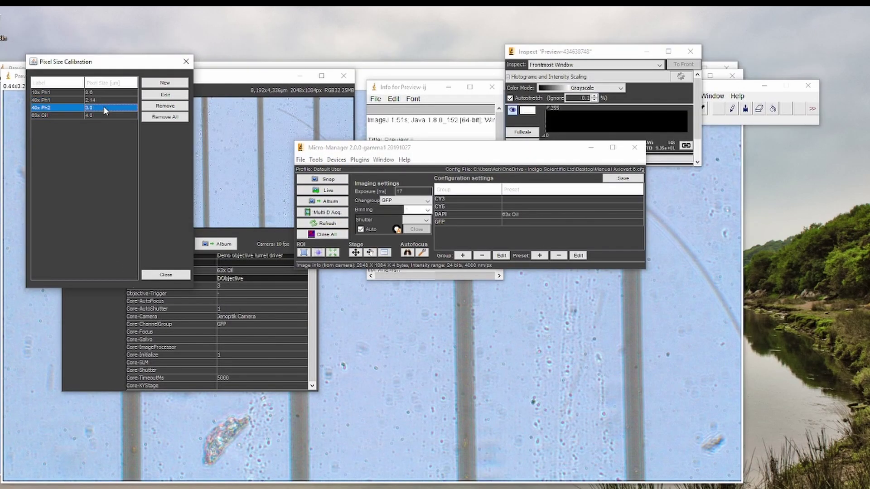
click(200, 216)
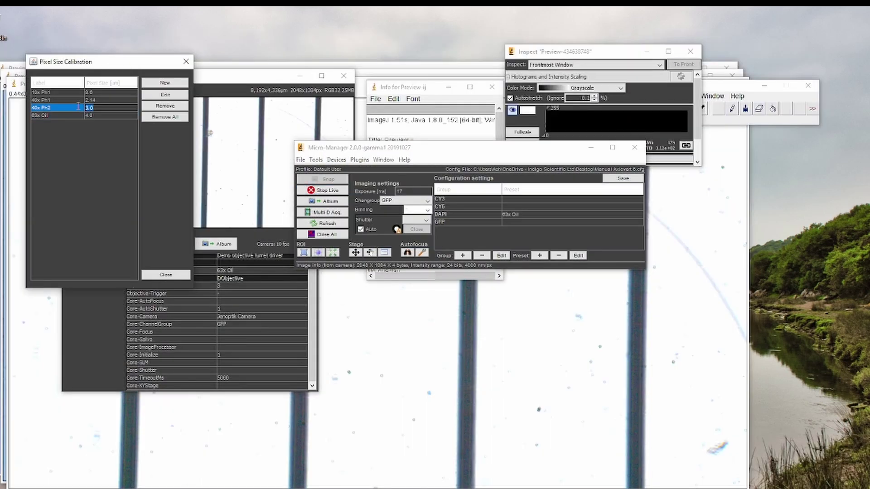
click(99, 116)
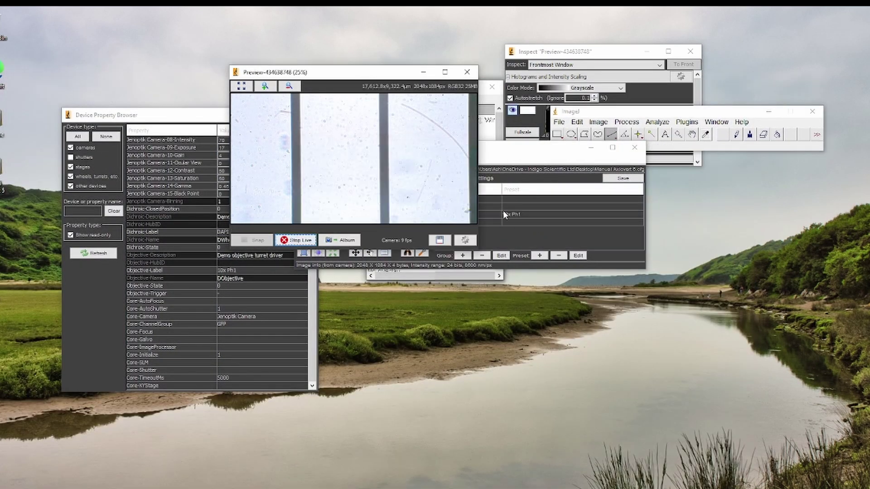
Step: Switch the DAPI group's preset to 63x Oil, show the preview's image info and set the 63x Oil pixel size to 1.34 µm
click(521, 235)
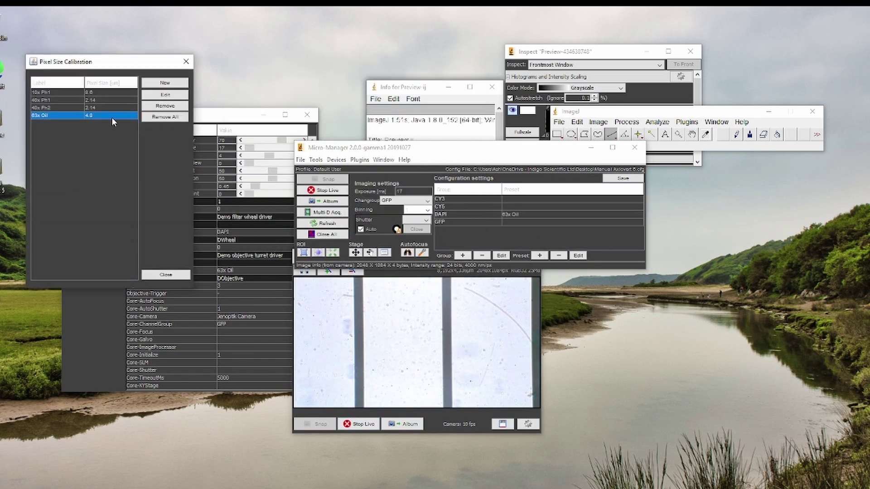
click(598, 122)
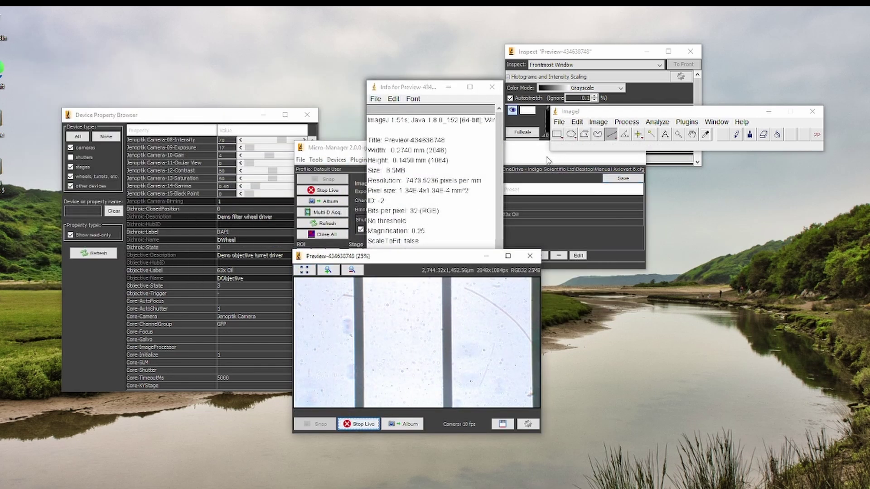
click(548, 160)
Step: Move the main window clear of the preview and switch the DAPI group's preset to 40x Ph1 and on to 10x Ph1
drag(524, 153, 655, 89)
click(662, 149)
click(655, 159)
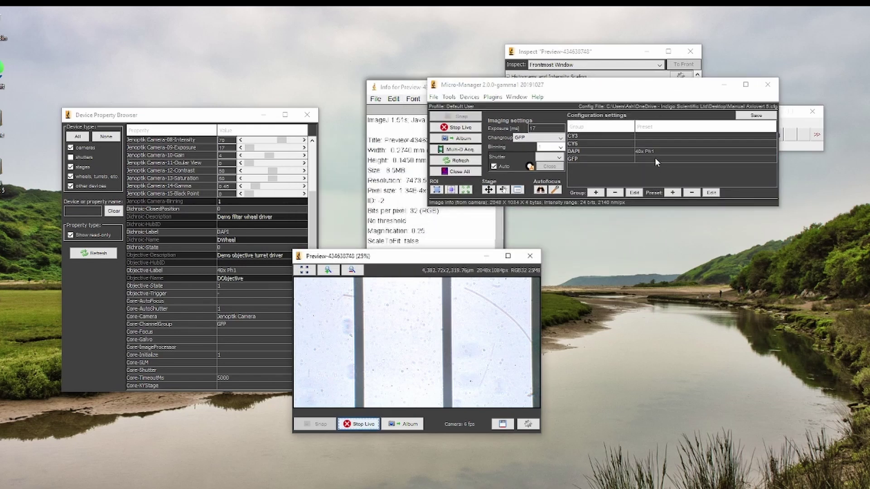
click(657, 149)
click(654, 160)
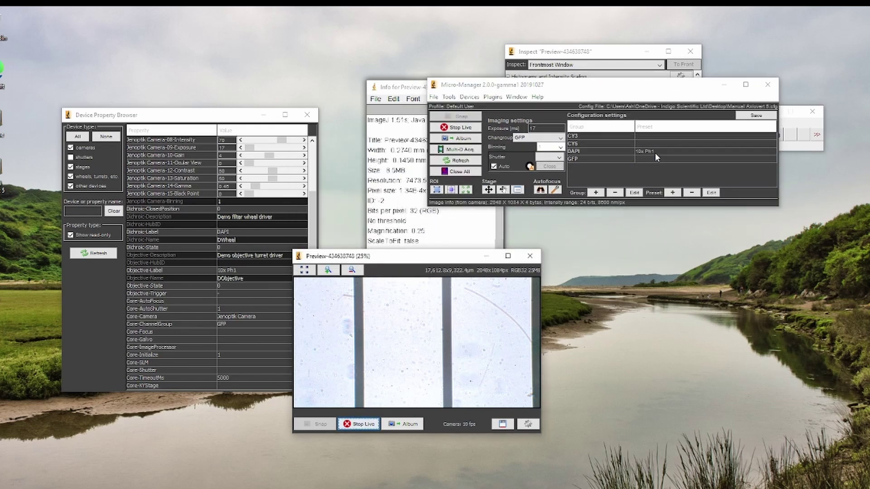
Step: Check the preview's calibrated size by switching the DAPI group's preset through 40x Ph2, 40x Ph1, 10x Ph1 and 63x Oil
click(654, 154)
click(651, 175)
click(659, 152)
click(654, 168)
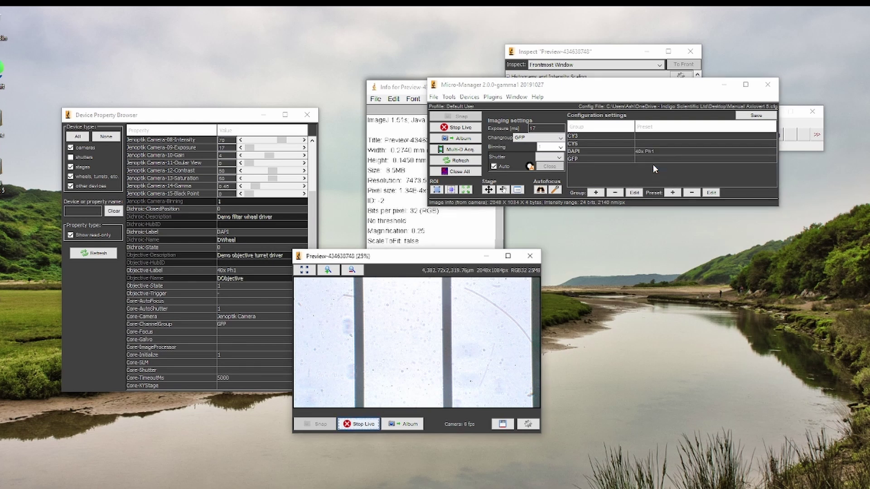
click(662, 146)
click(660, 151)
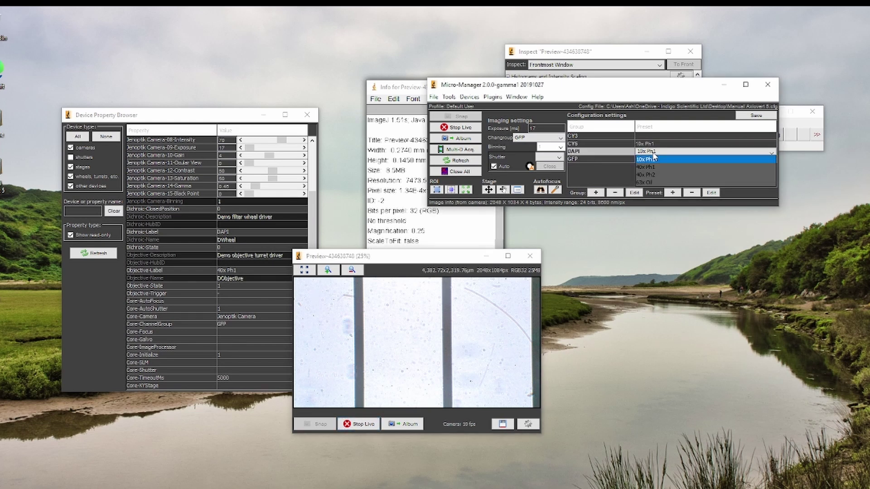
click(660, 153)
click(653, 183)
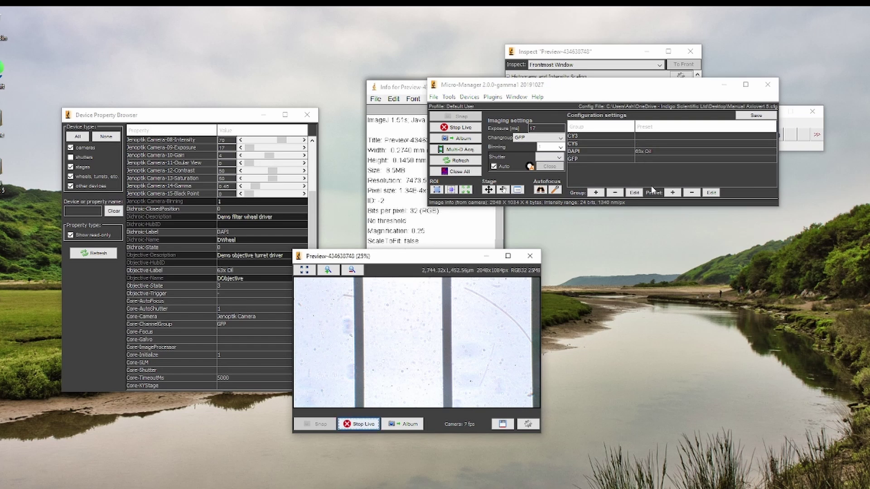
Step: Edit the DAPI group's 63x Oil preset, setting its camera exposure to 18 ms
click(616, 155)
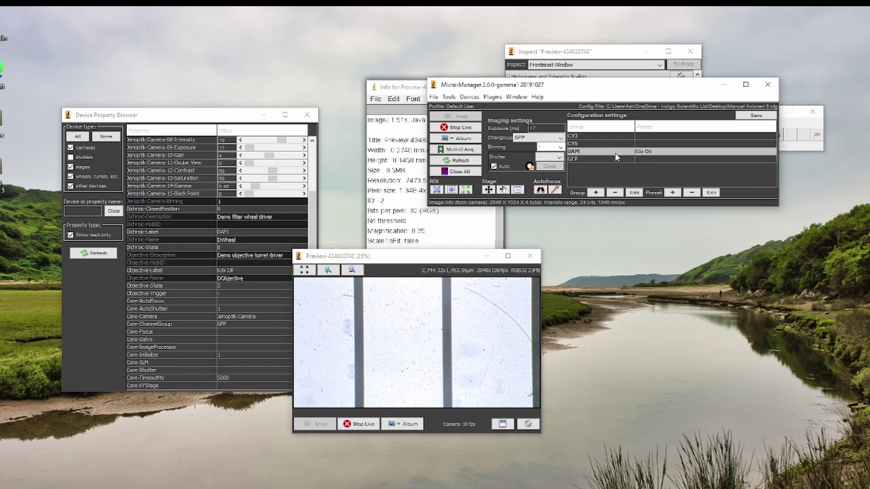
click(711, 192)
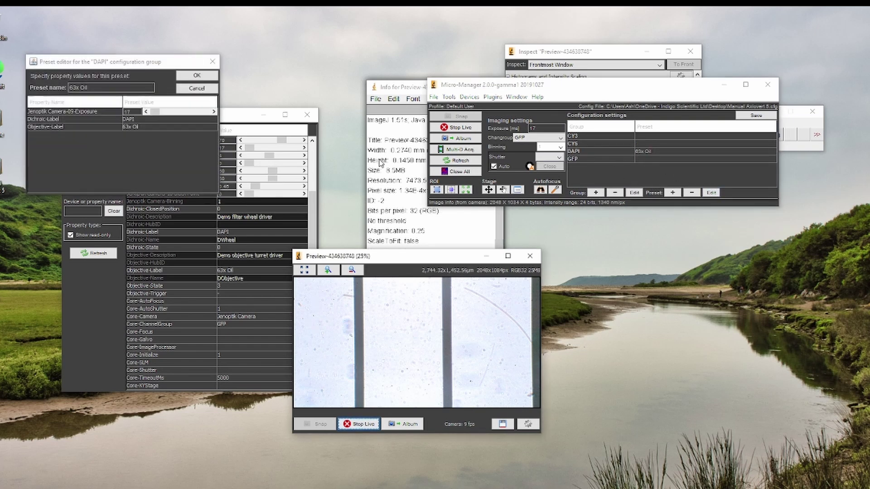
click(157, 114)
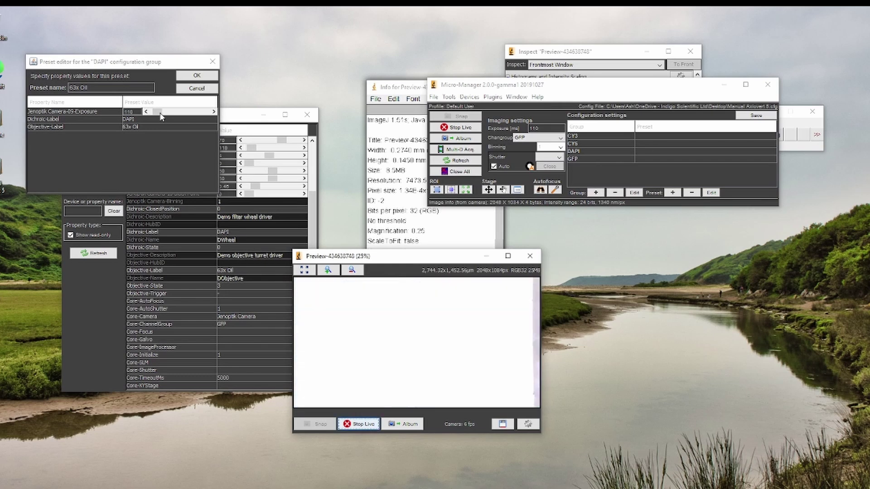
drag(154, 114, 149, 113)
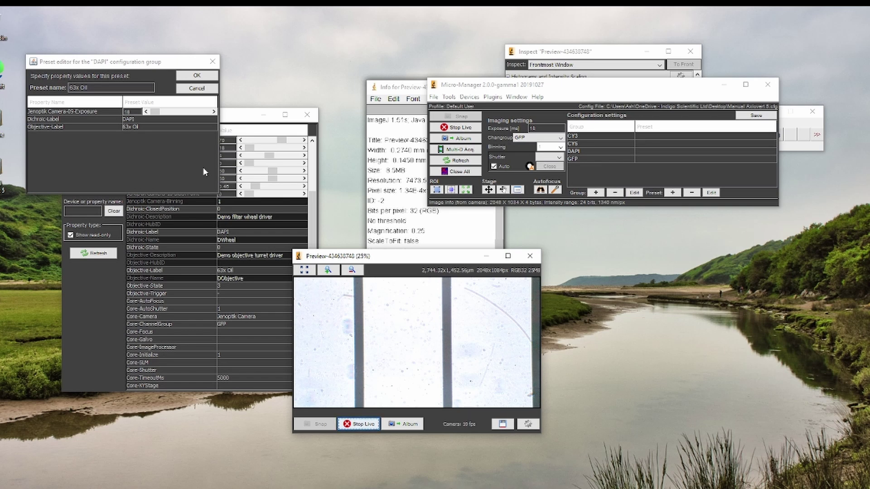
click(205, 77)
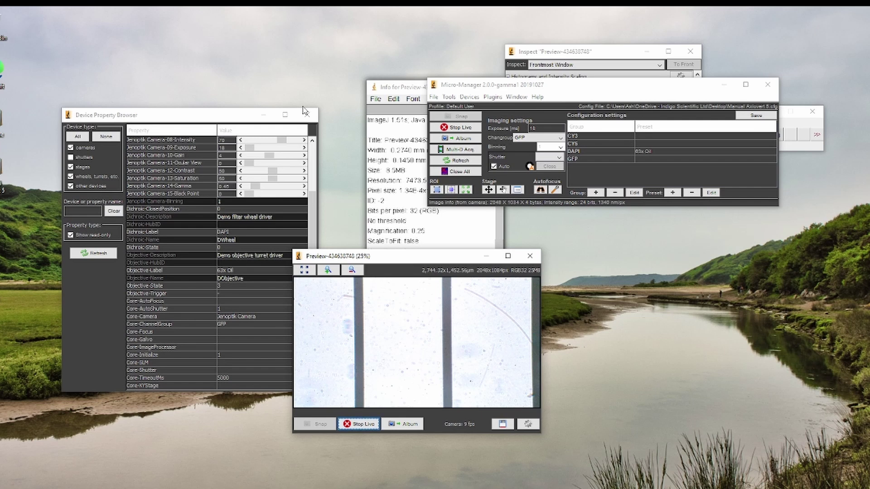
Step: Stop the live view and review the channel group choices available in the imaging settings
click(540, 138)
click(539, 169)
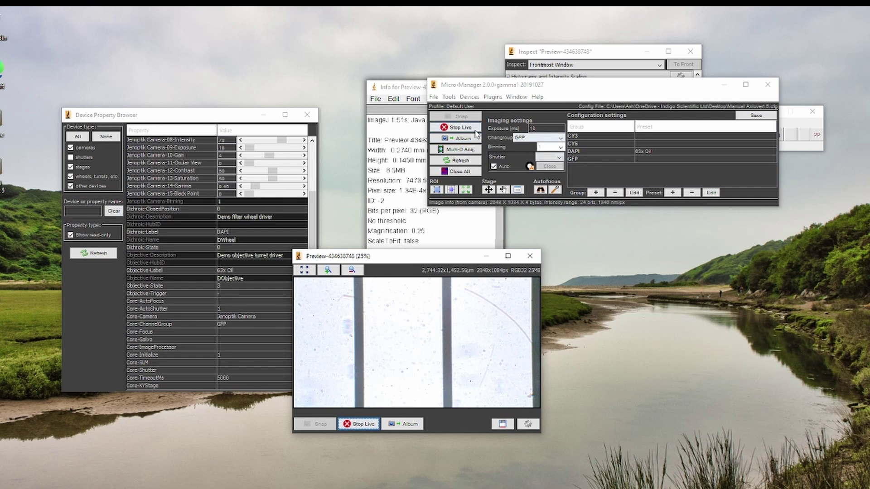
click(476, 131)
click(539, 137)
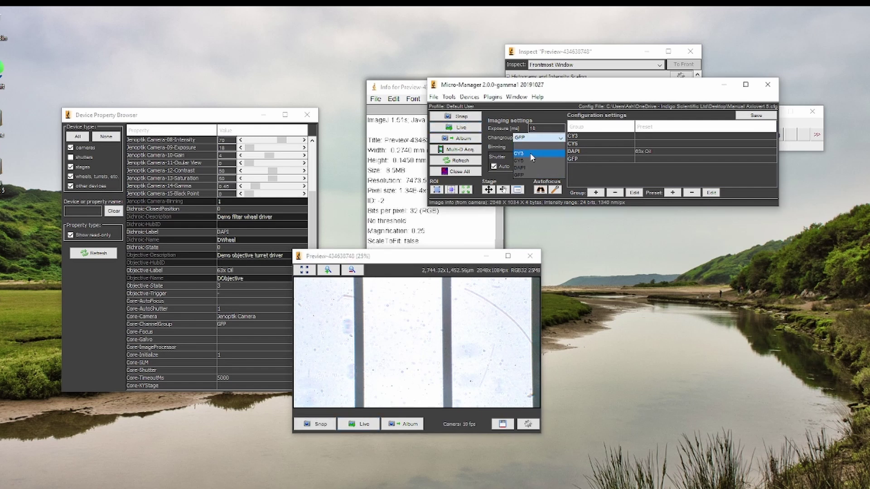
click(510, 106)
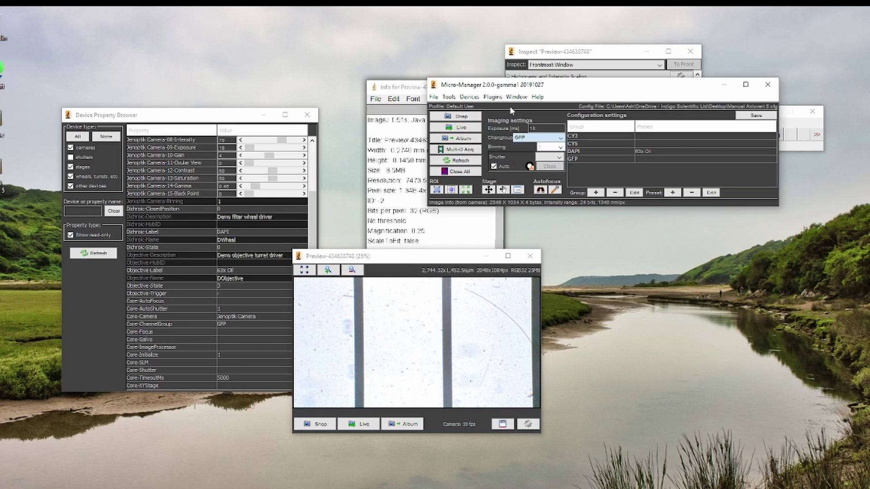
Step: Snap a still image with the 63x Oil preset and open a copy of the preview as an ImageJ image
click(467, 116)
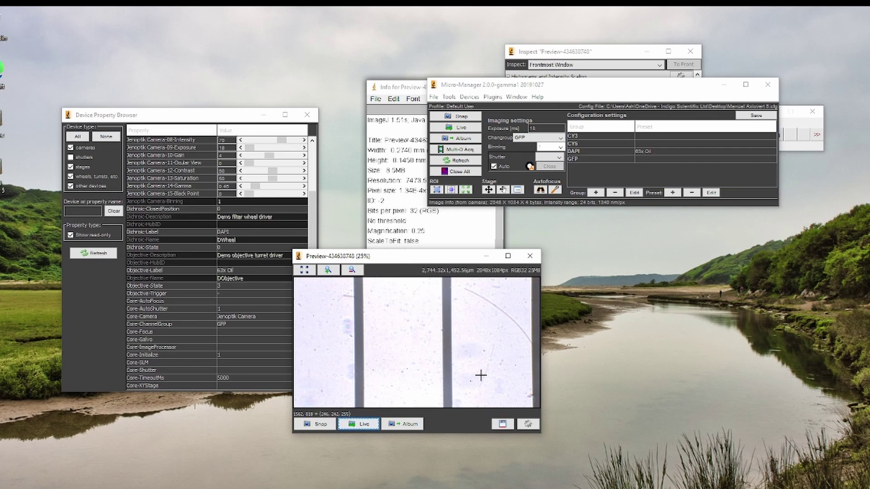
click(523, 425)
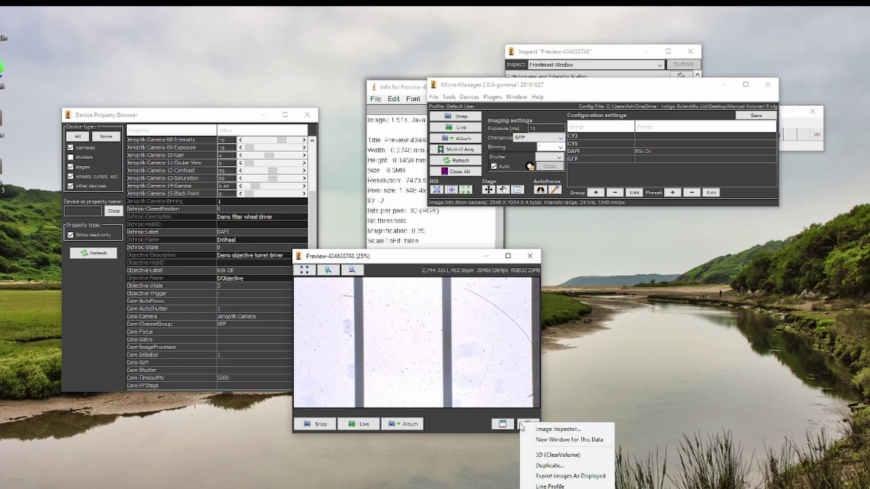
click(549, 466)
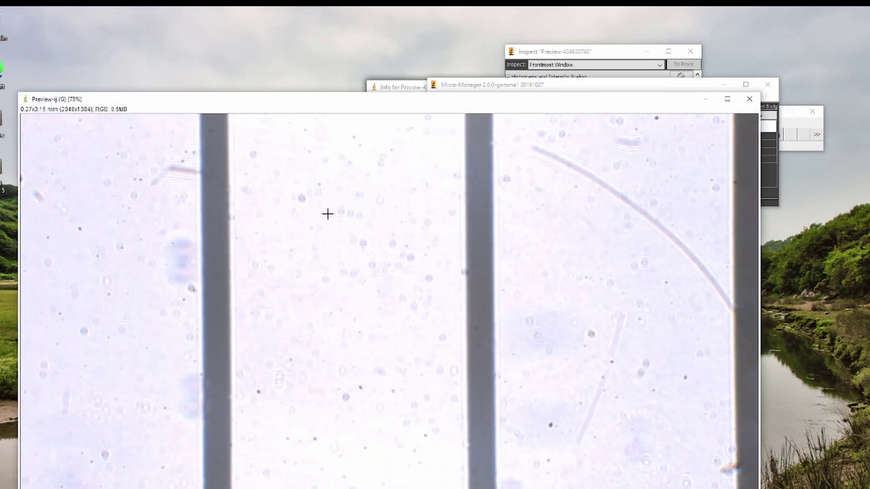